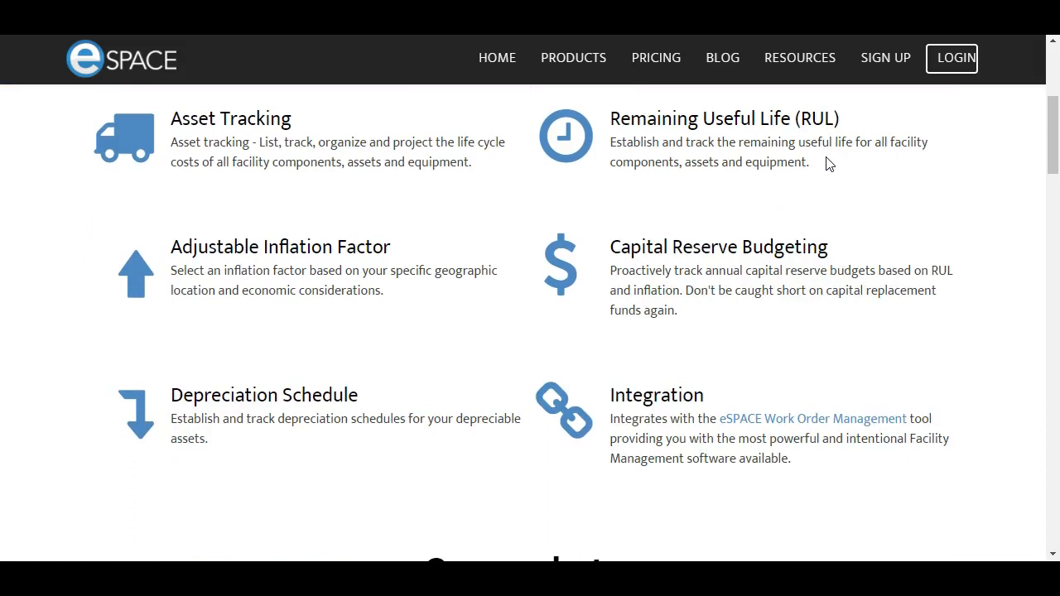
# Open the Getting Started guide and read on to its Initial Setup section about users
pyautogui.scroll(-2, 828, 163)
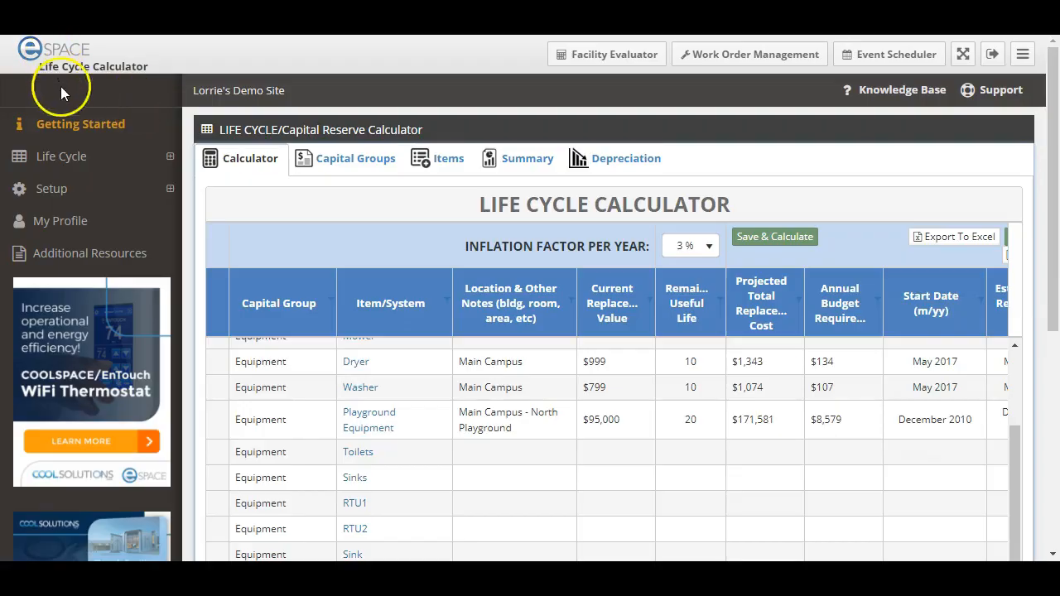
pyautogui.click(80, 130)
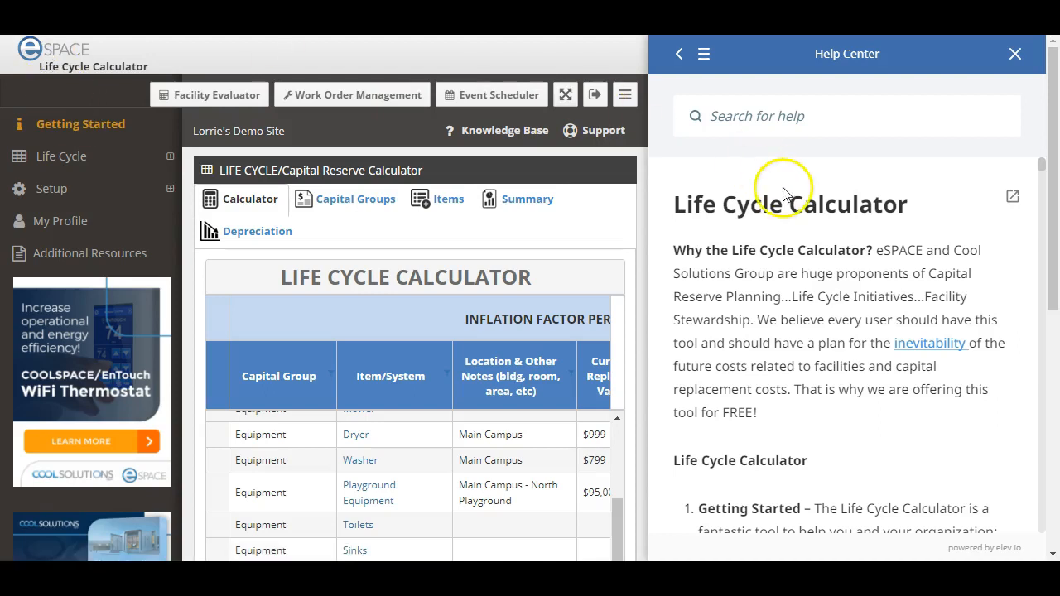
pyautogui.scroll(-2, 781, 189)
pyautogui.scroll(-7, 780, 202)
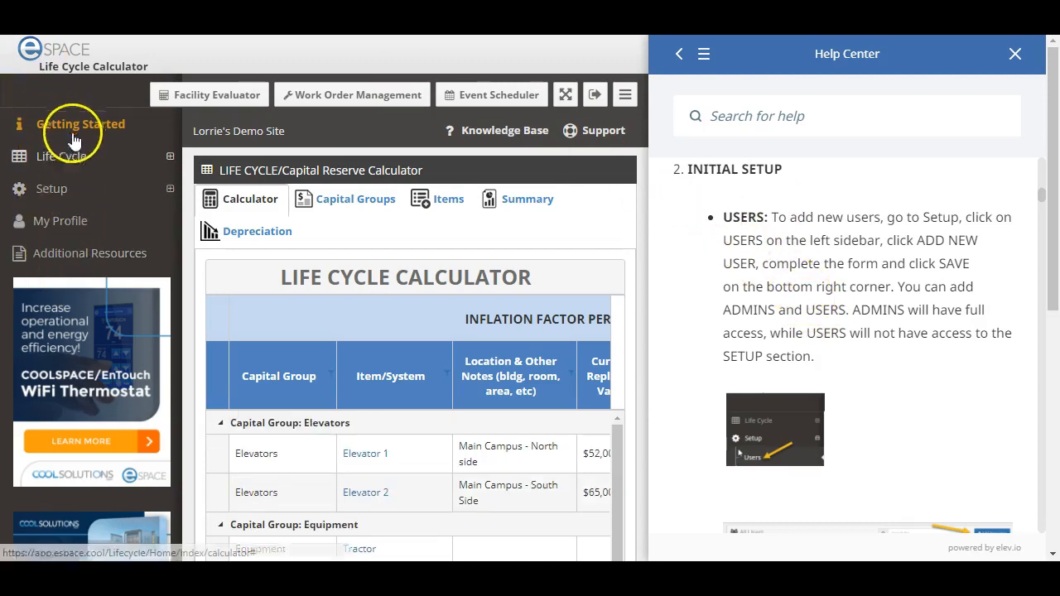
# From the Users list under Setup, grant a user Life Cycle Admin rights and save the user record
pyautogui.click(58, 191)
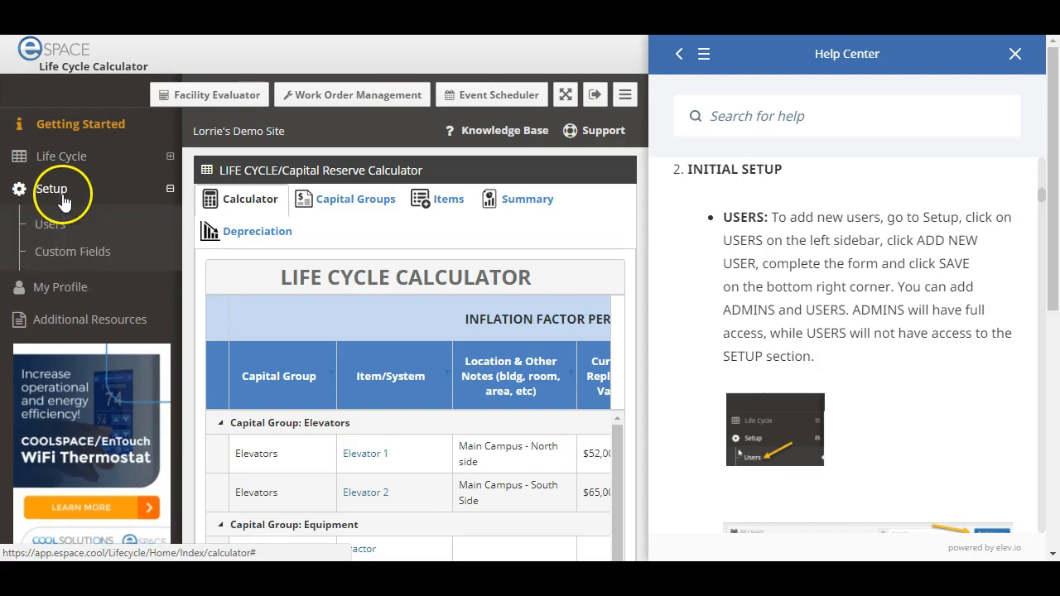
pyautogui.click(60, 229)
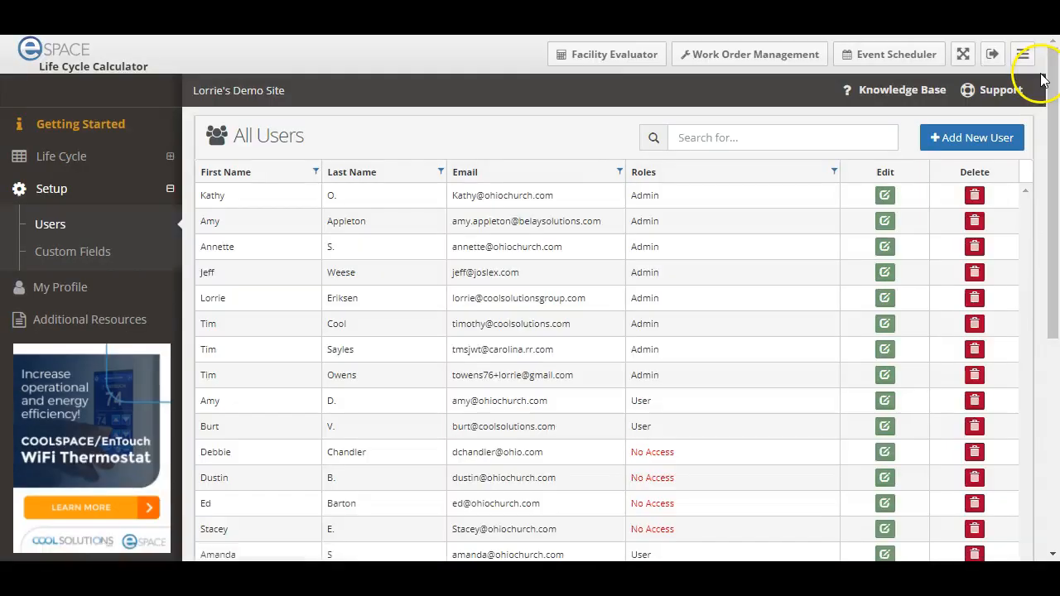
pyautogui.click(971, 137)
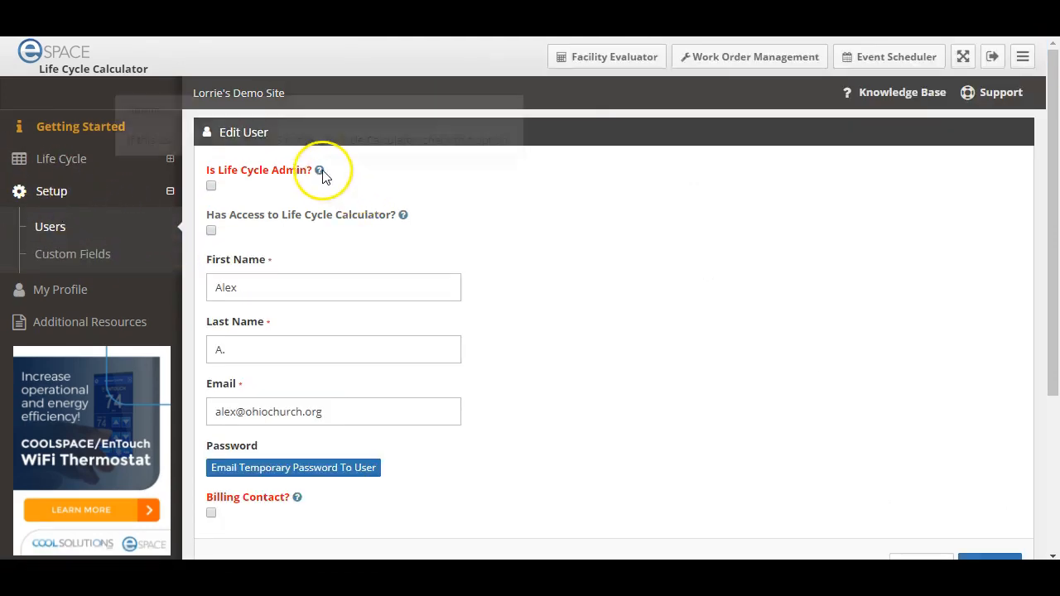
pyautogui.moveTo(322, 176)
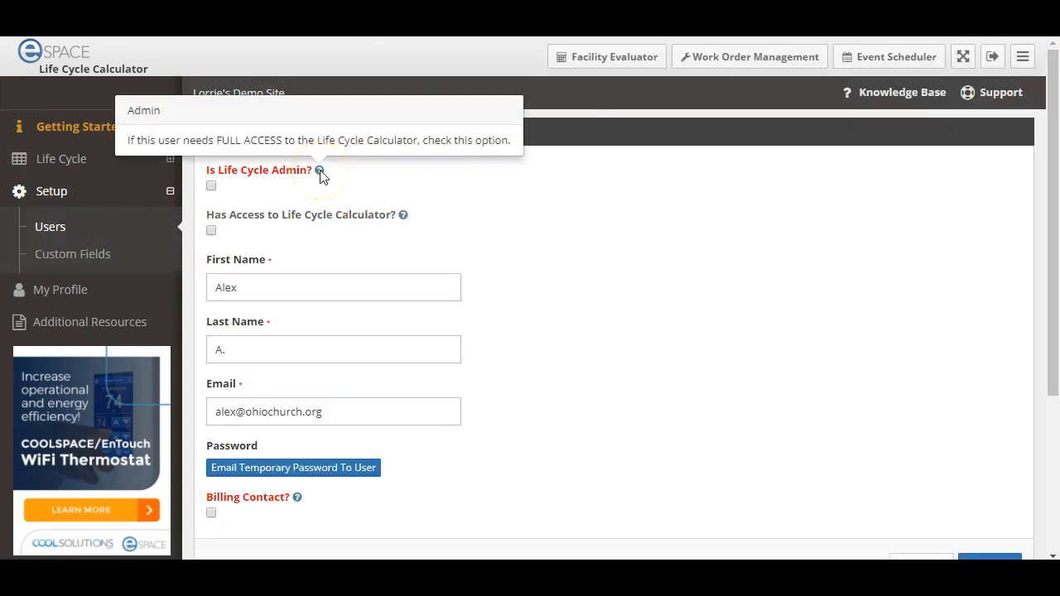
pyautogui.click(211, 187)
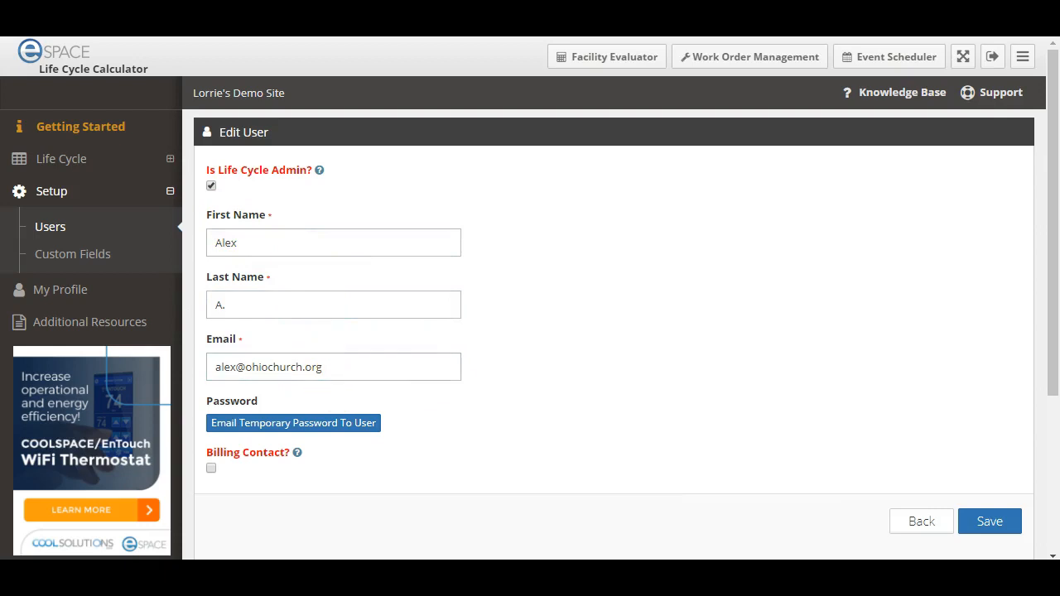
pyautogui.click(1009, 530)
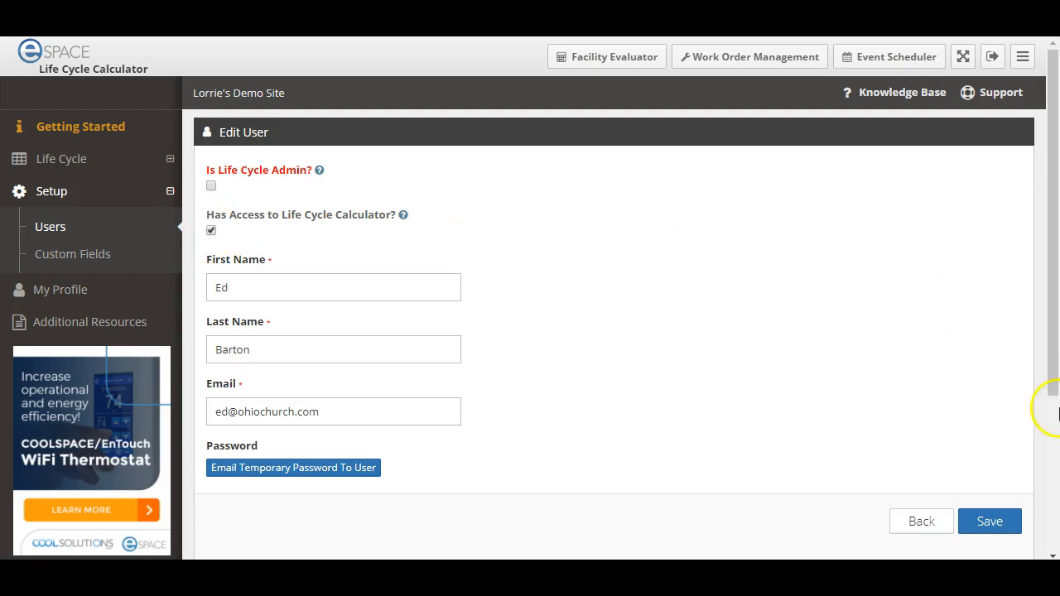
# Save the open user with calculator access, and enable Life Cycle Calculator access for the second-to-last user on the list's first page
pyautogui.click(997, 536)
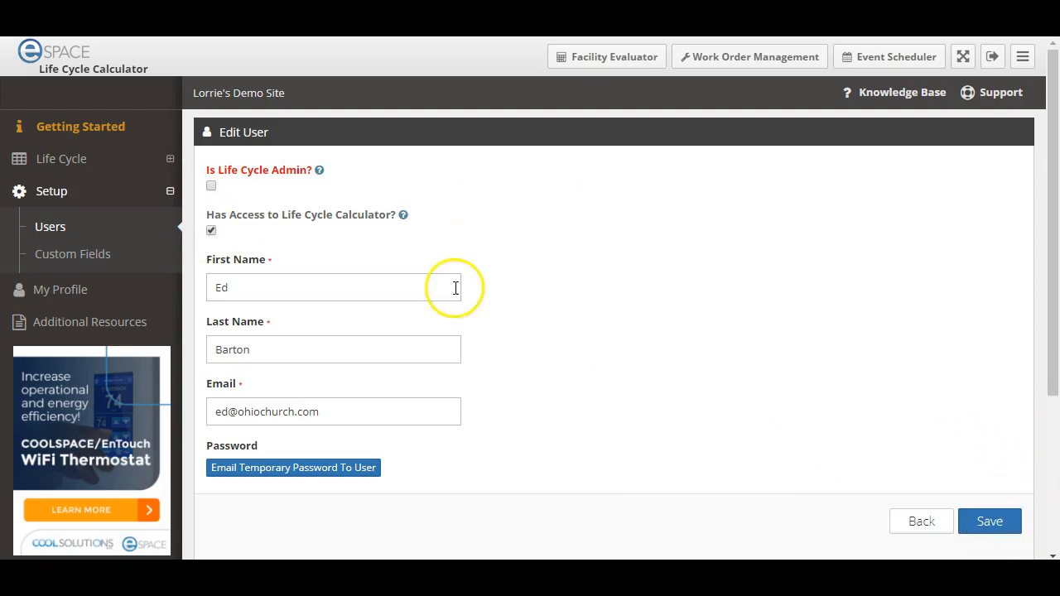
pyautogui.click(988, 521)
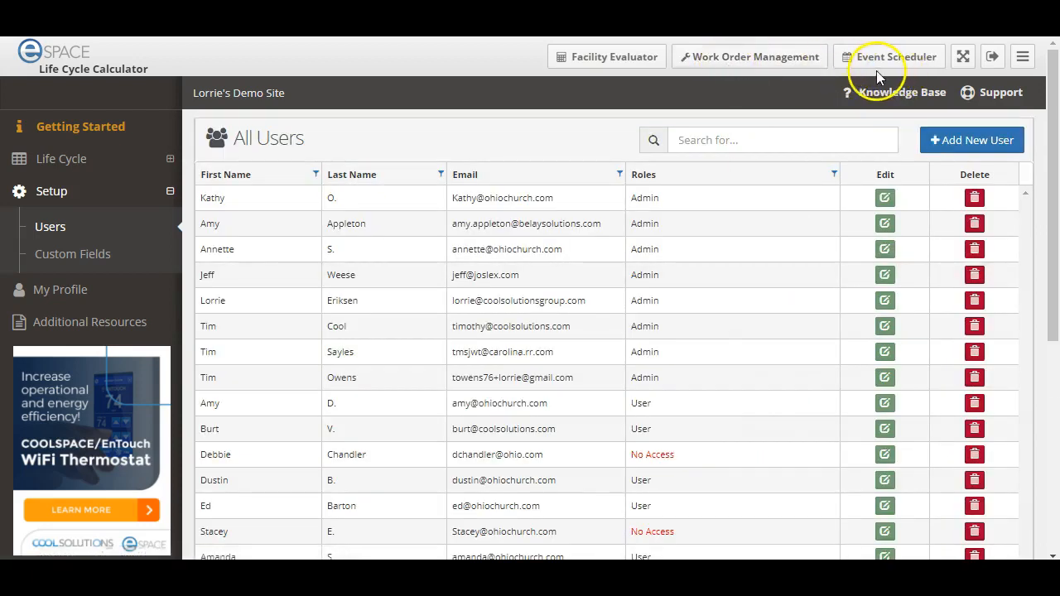
pyautogui.scroll(-5, 575, 268)
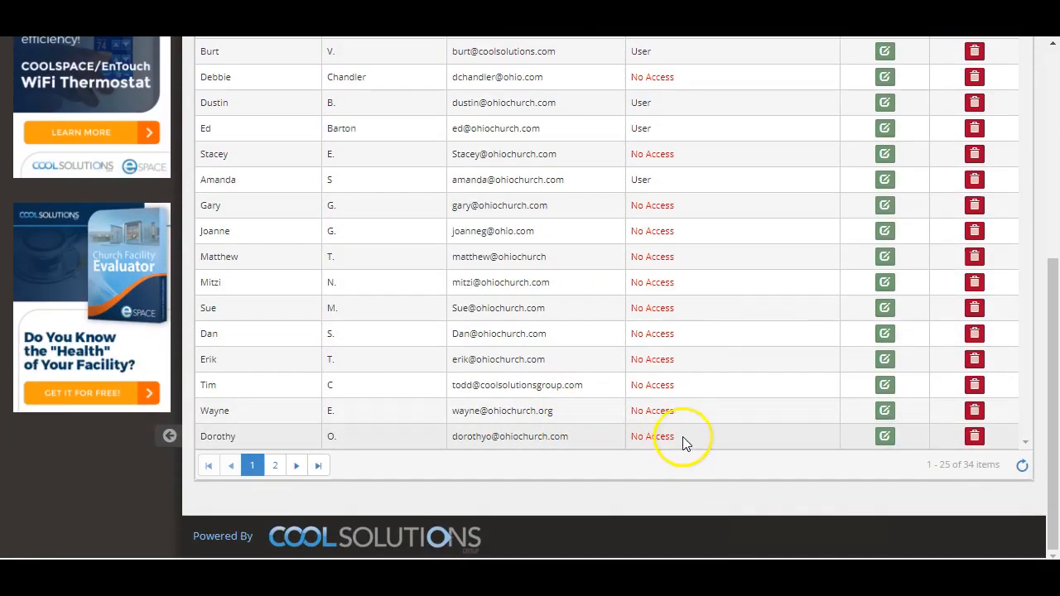
pyautogui.click(886, 412)
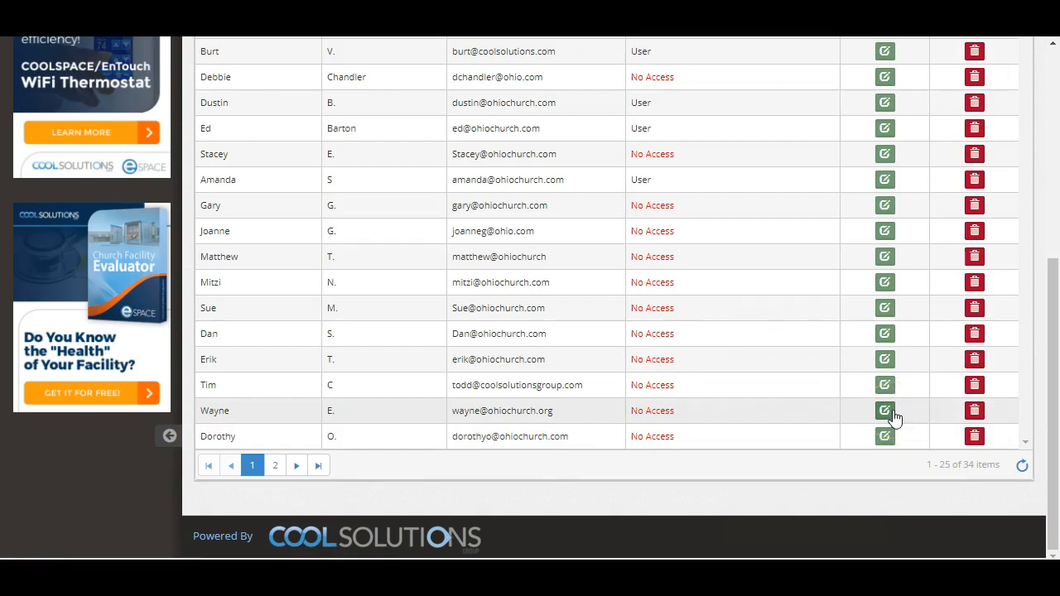
pyautogui.click(211, 232)
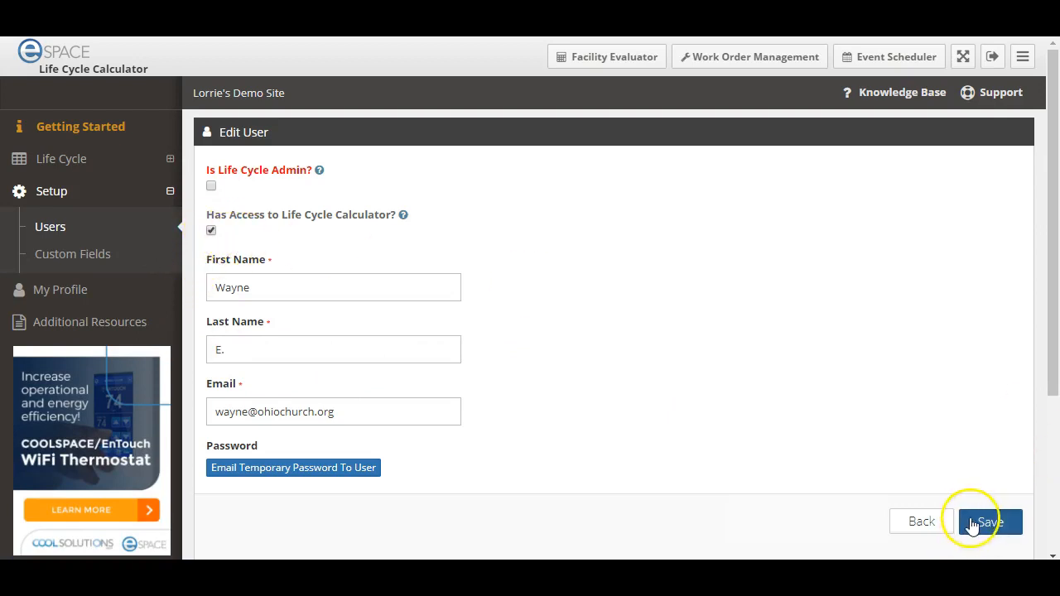
# Review the calculator's items by capital group down to HVAC and open the Carrier RTU 2 item
pyautogui.click(131, 155)
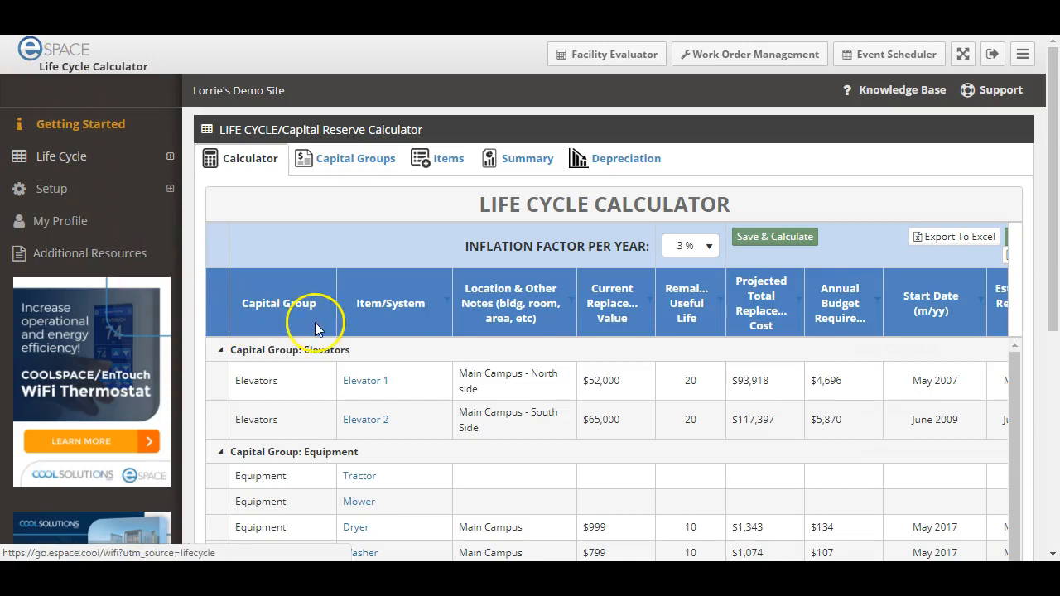
pyautogui.scroll(-4, 300, 343)
pyautogui.scroll(-3, 294, 358)
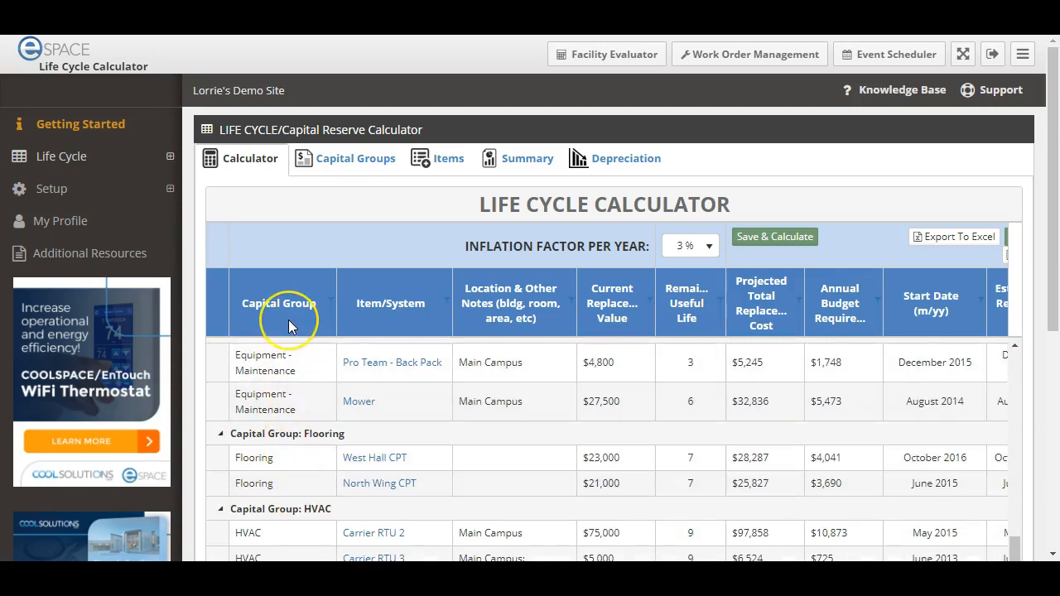
pyautogui.scroll(-1, 288, 319)
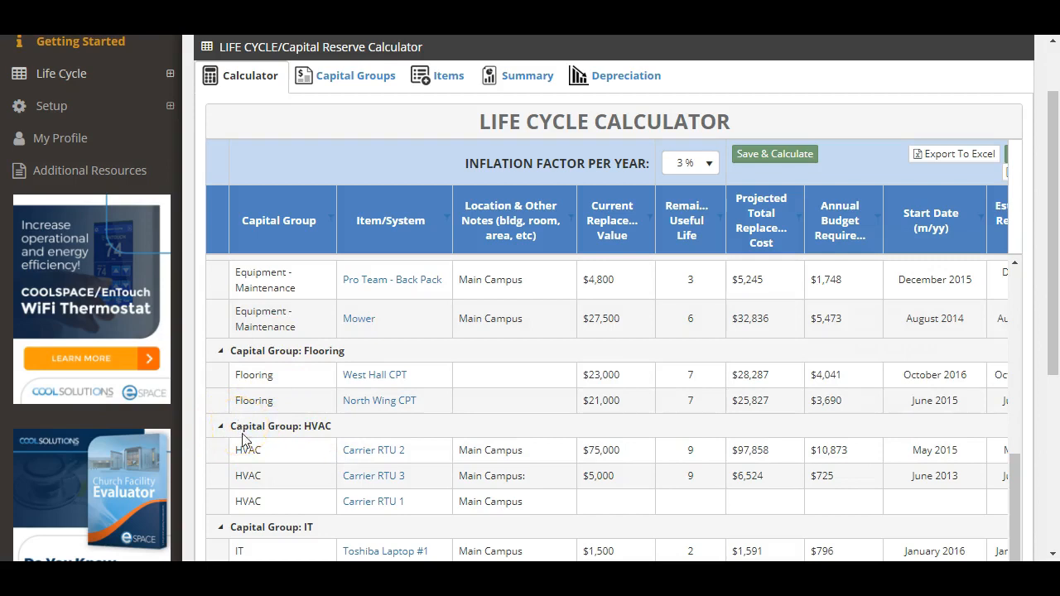
pyautogui.click(375, 453)
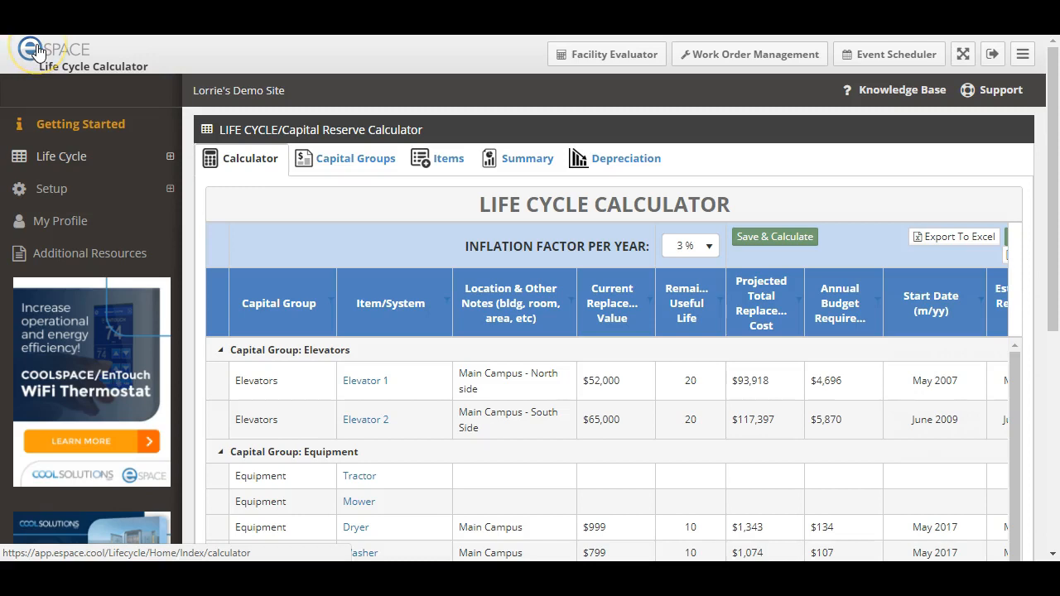
# Open the Tonnage custom field in Setup and save it with HVAC as its capital group
pyautogui.click(60, 191)
pyautogui.click(71, 255)
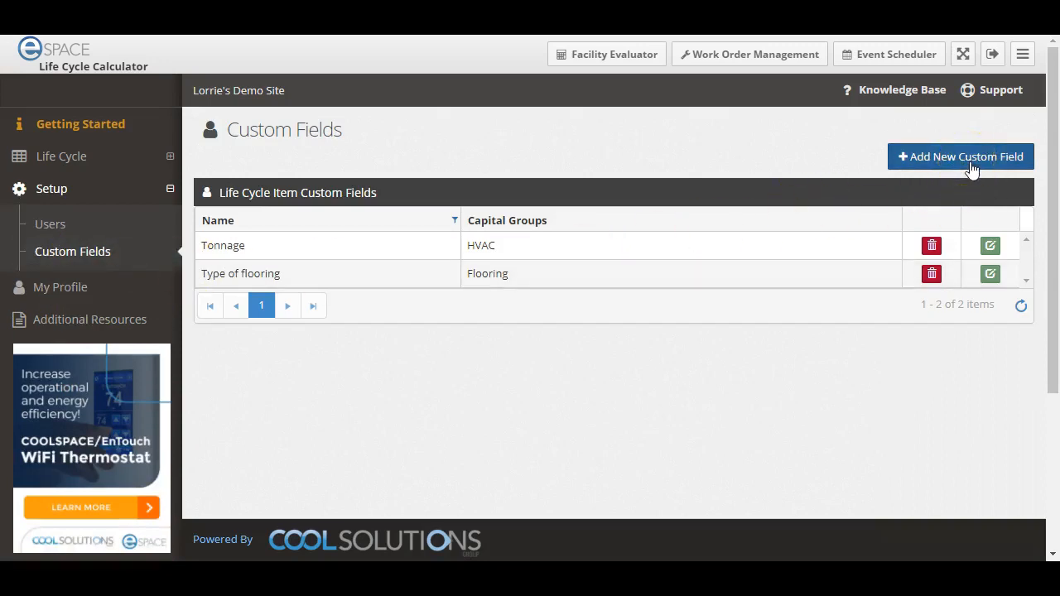
pyautogui.click(990, 245)
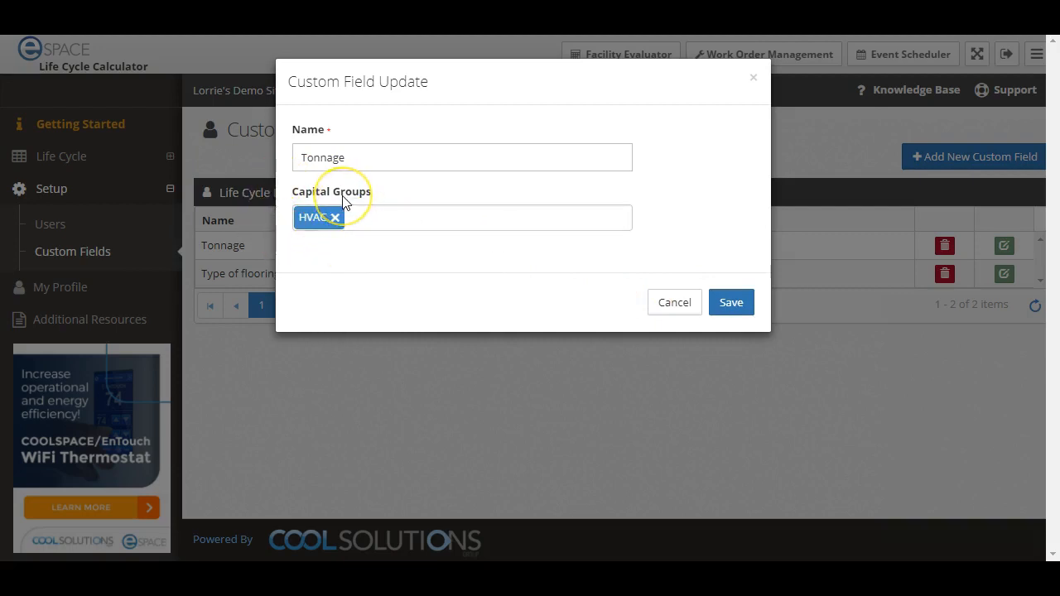
pyautogui.click(729, 309)
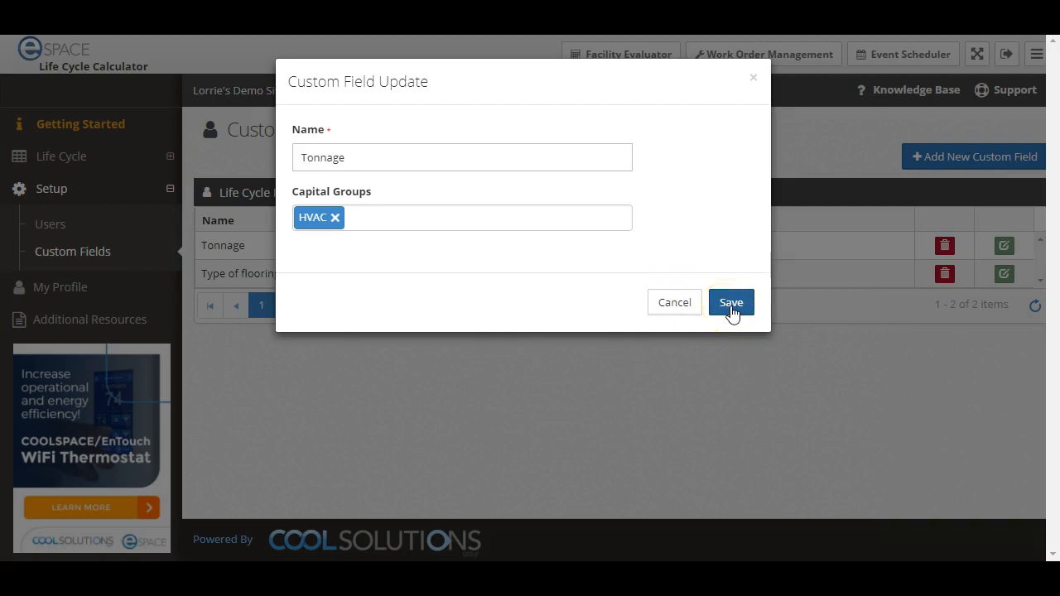
pyautogui.click(731, 308)
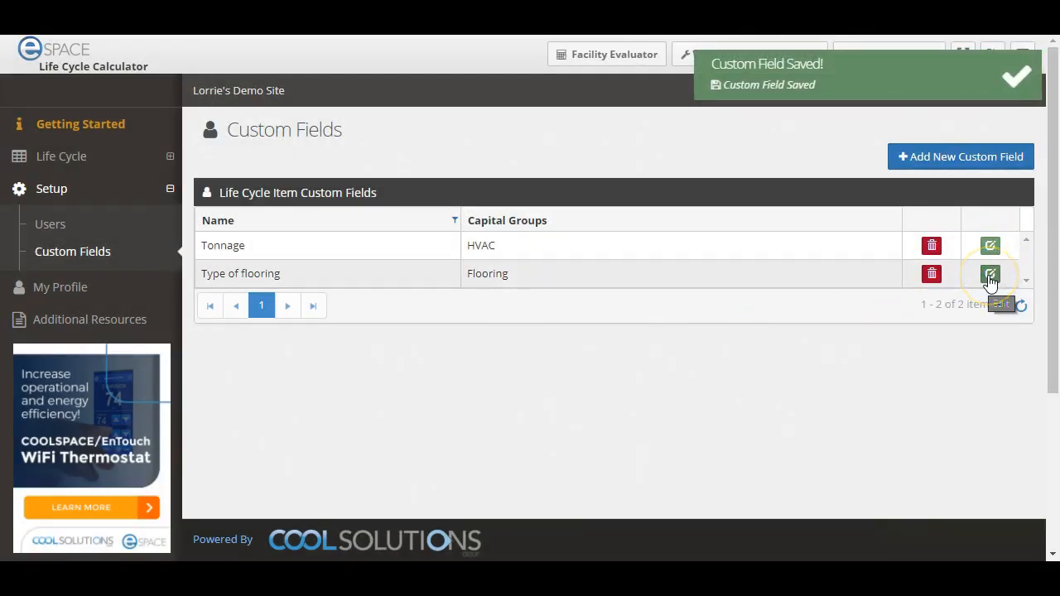
pyautogui.click(932, 245)
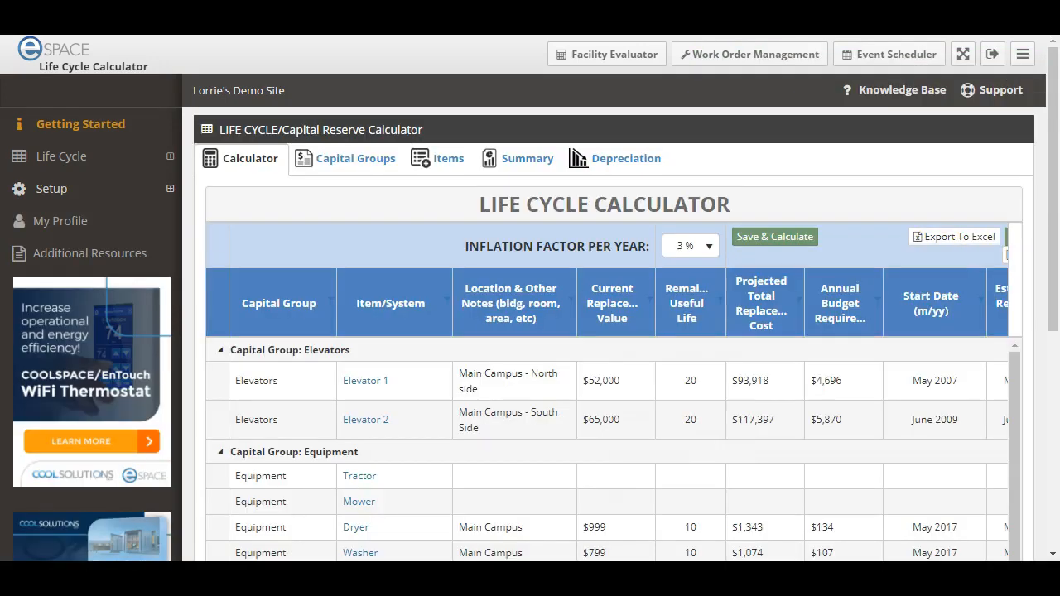
# Start a new capital group in Life Cycle named "Windows and Screens" and assign it the Type custom field
pyautogui.click(86, 165)
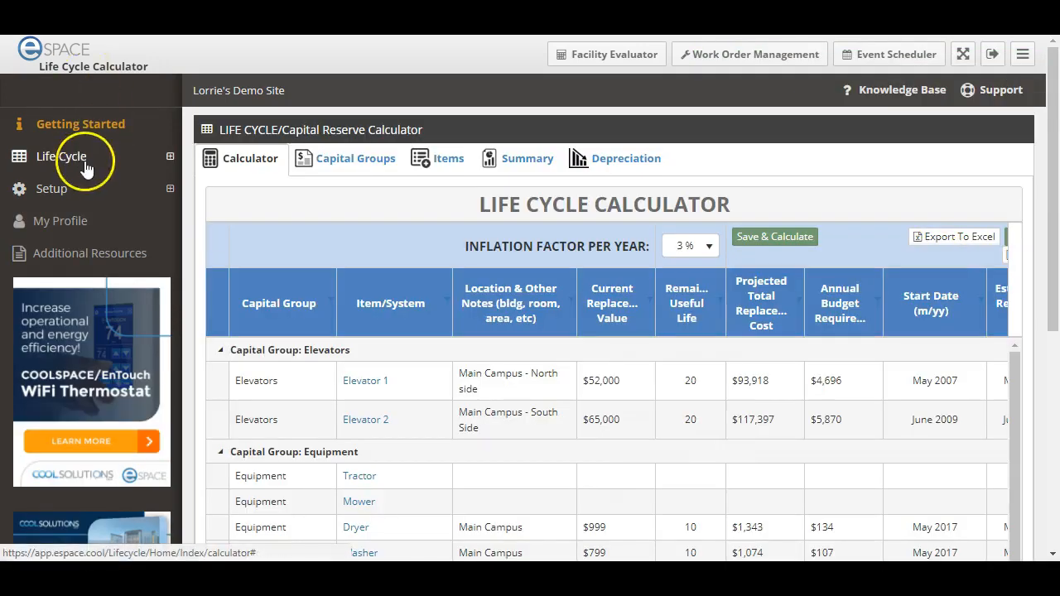
pyautogui.click(86, 157)
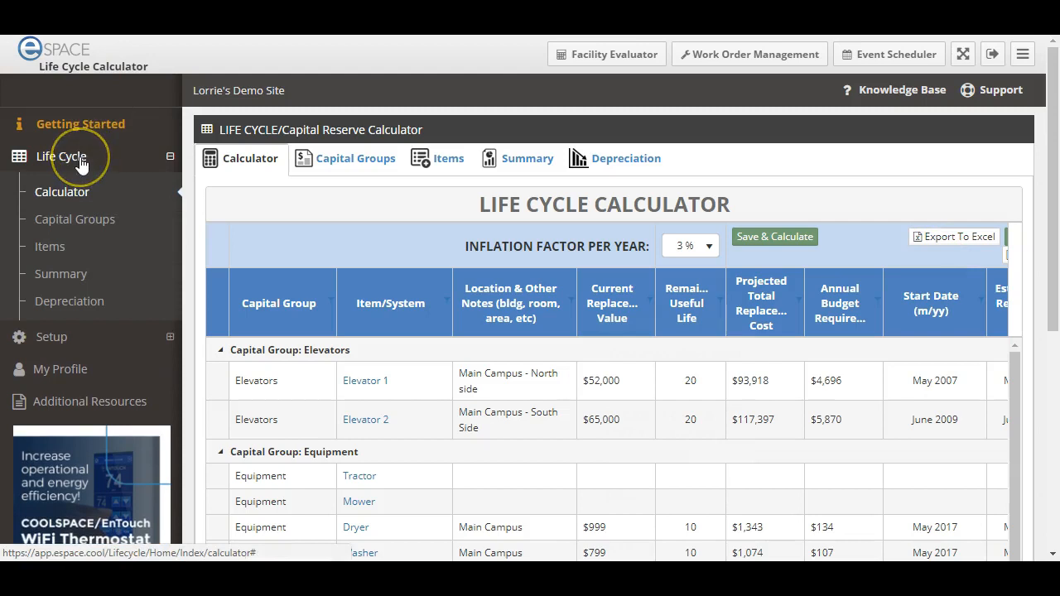
pyautogui.click(80, 230)
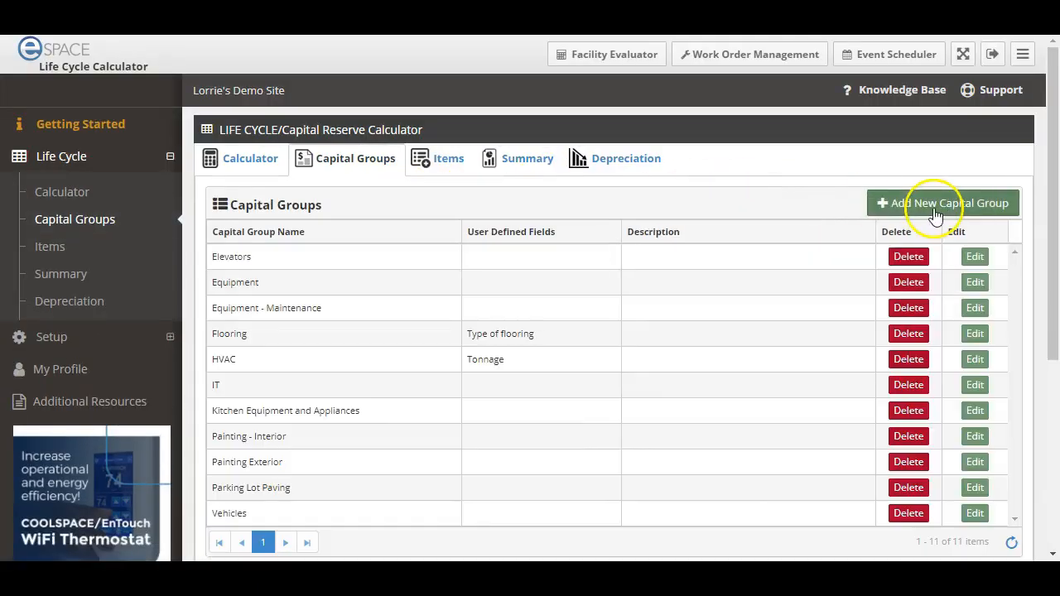
pyautogui.click(911, 203)
pyautogui.click(248, 161)
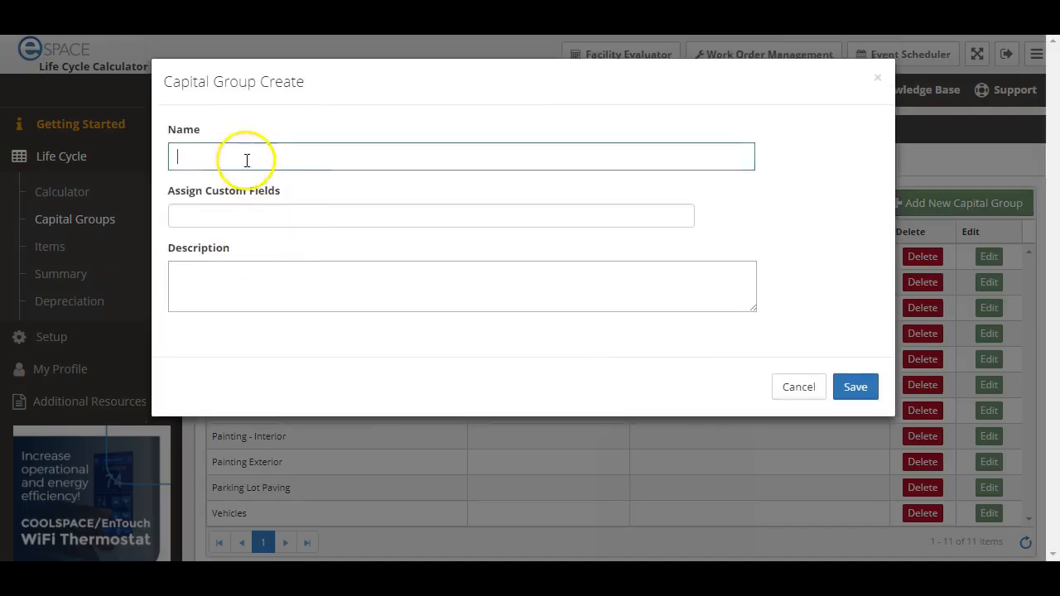
pyautogui.write('Windows and Screens')
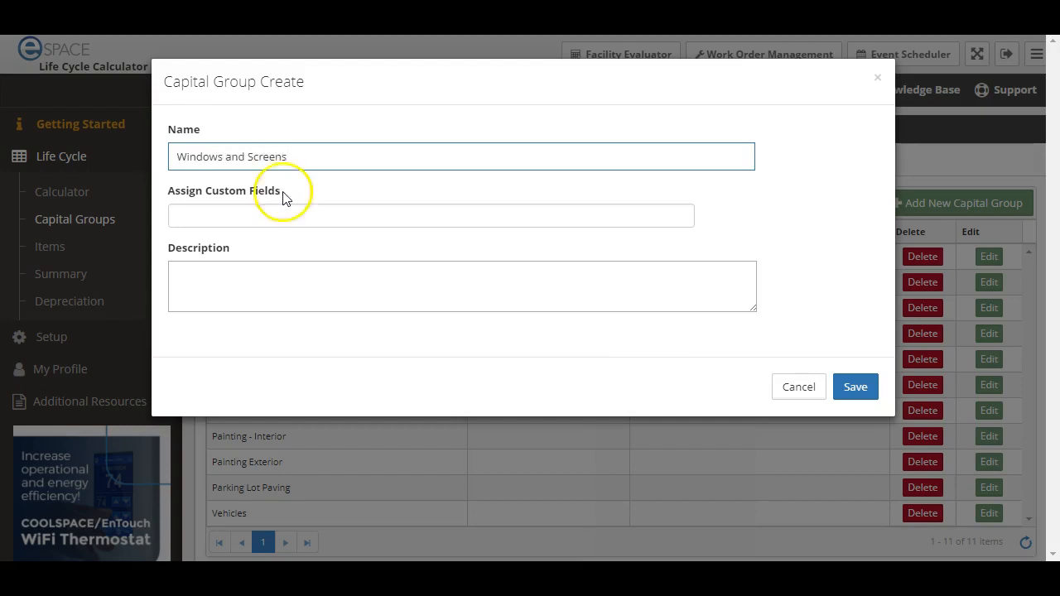
pyautogui.click(280, 217)
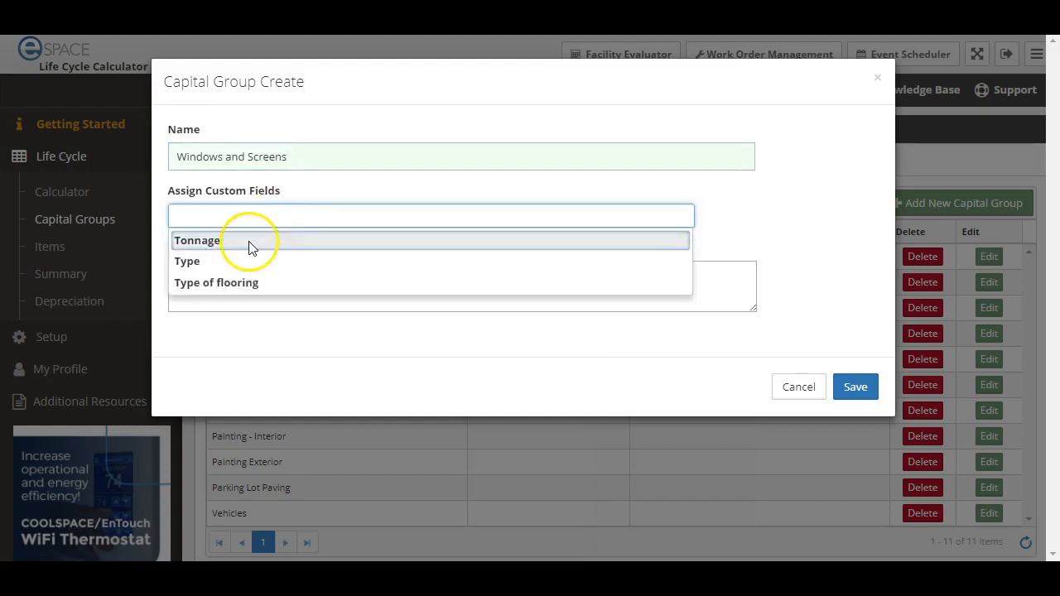
pyautogui.click(233, 265)
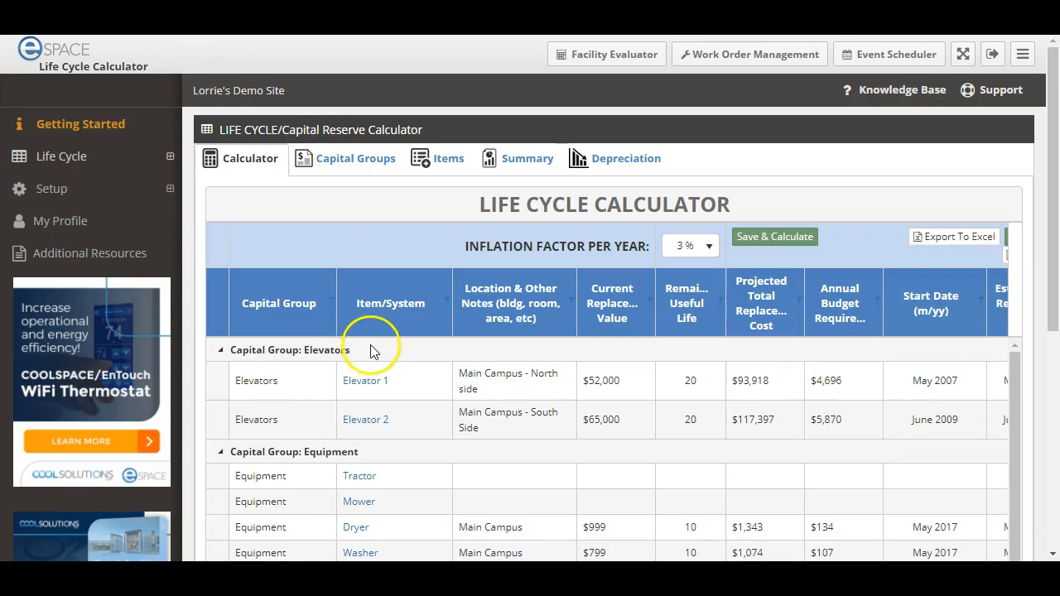
# Look through the calculator's items grouped by capital group and open the Life Cycle Items list
pyautogui.scroll(-5, 368, 352)
pyautogui.scroll(-2, 372, 364)
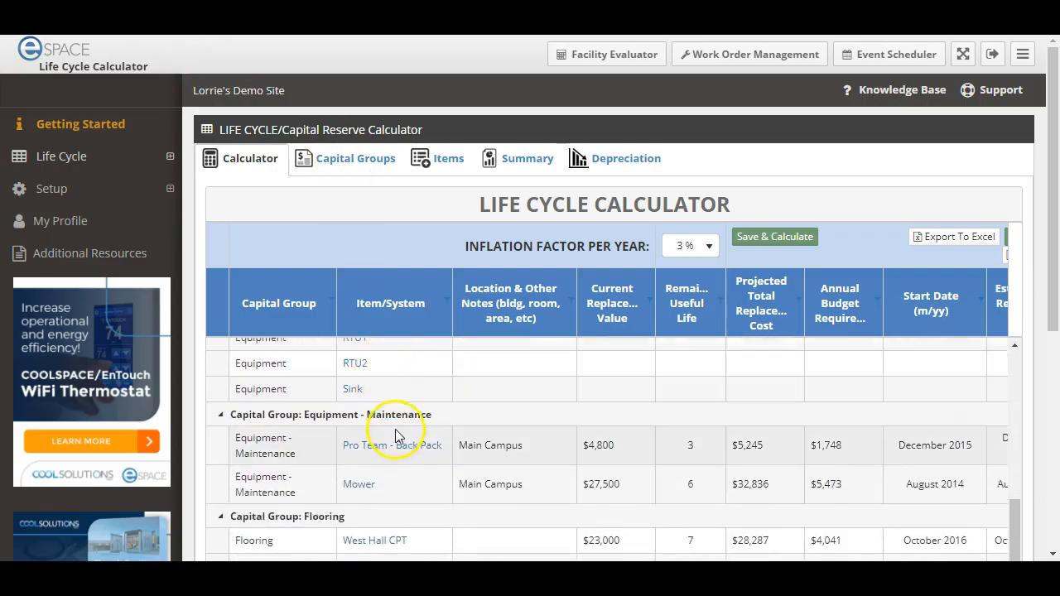
pyautogui.scroll(-4, 416, 492)
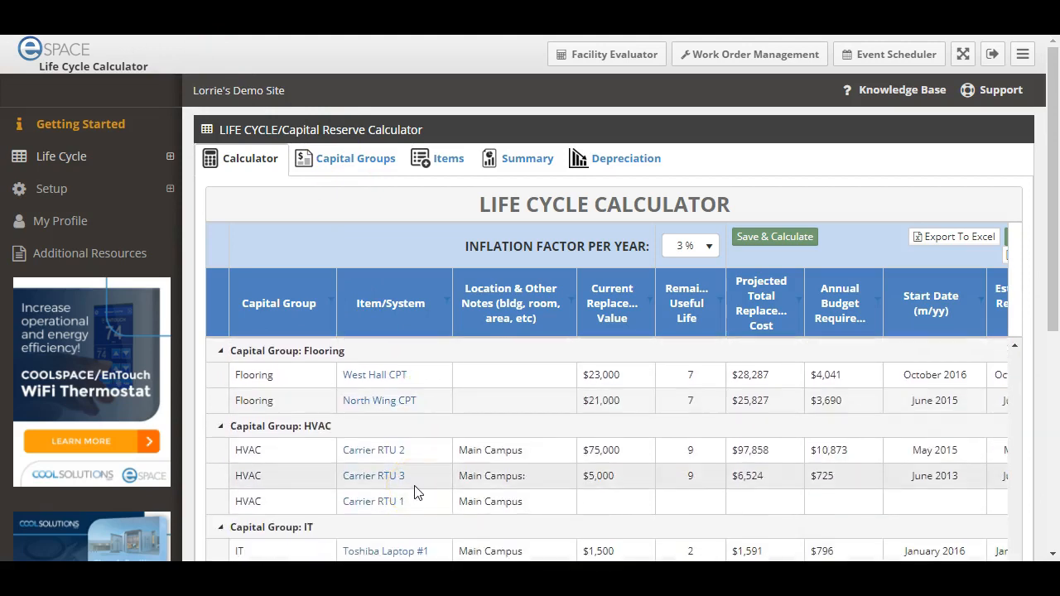
pyautogui.scroll(8, 414, 489)
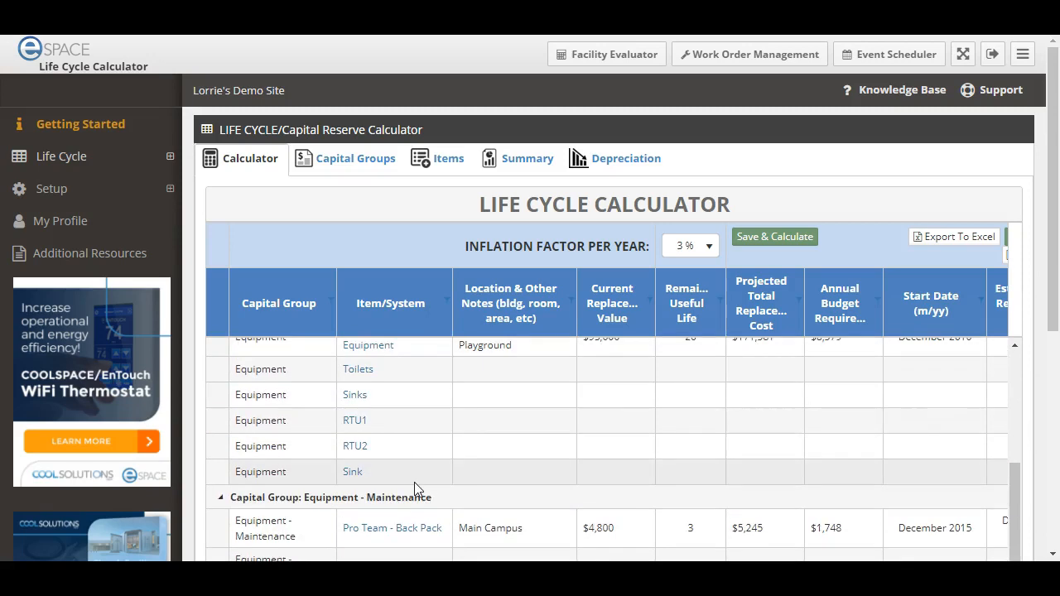
pyautogui.scroll(3, 415, 485)
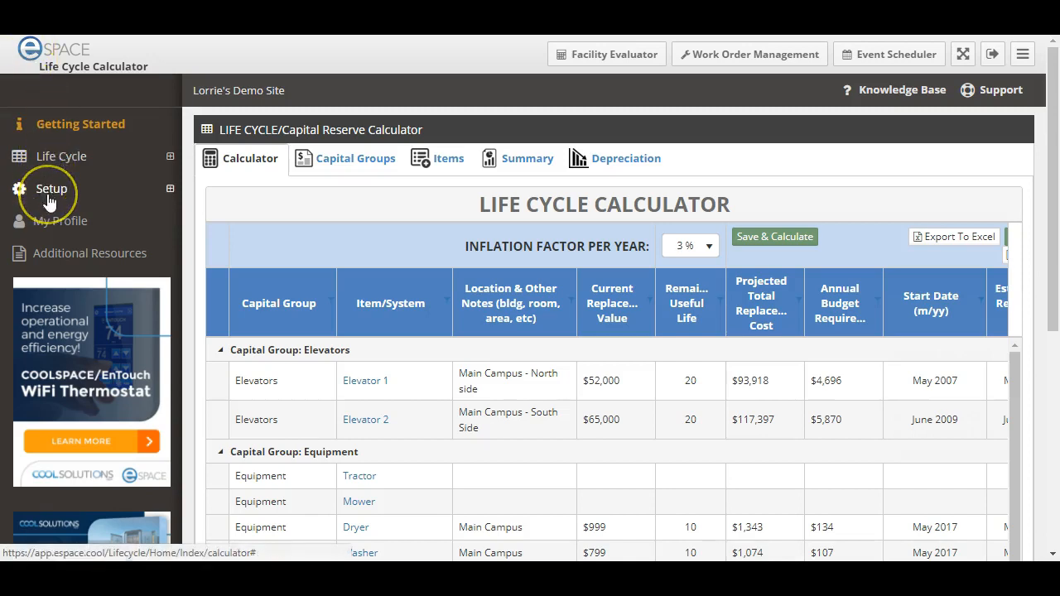
pyautogui.click(59, 161)
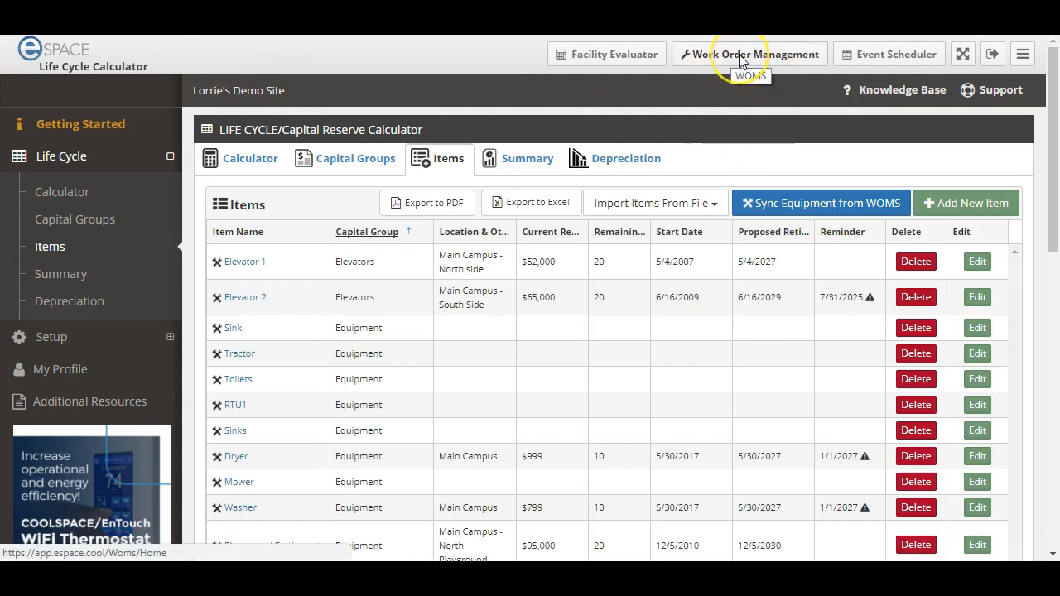
# Look over the options for syncing equipment from WOMS, importing items from a file and downloading the template file
pyautogui.click(828, 213)
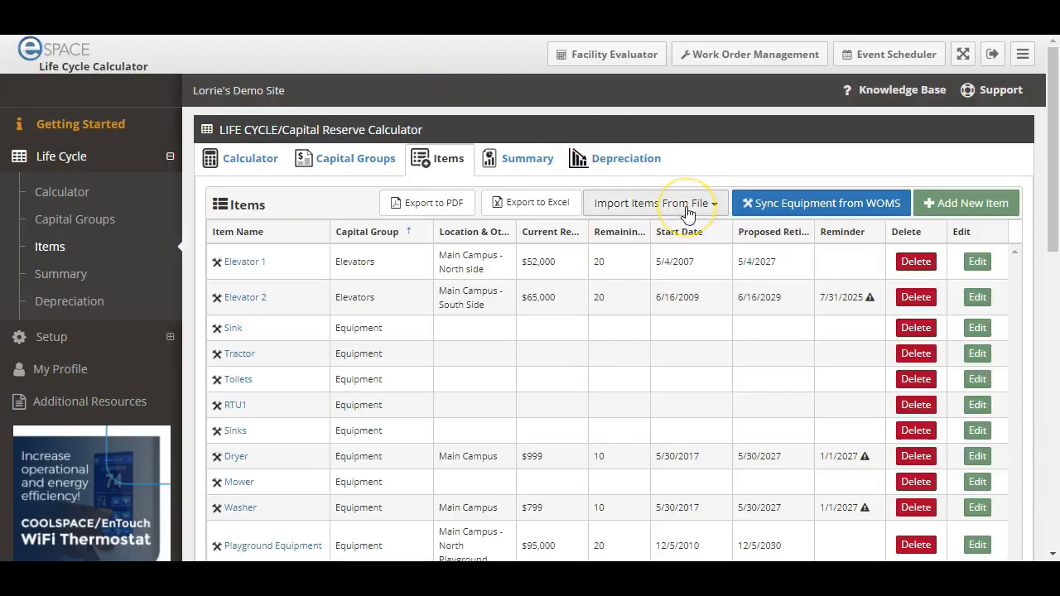
pyautogui.click(705, 207)
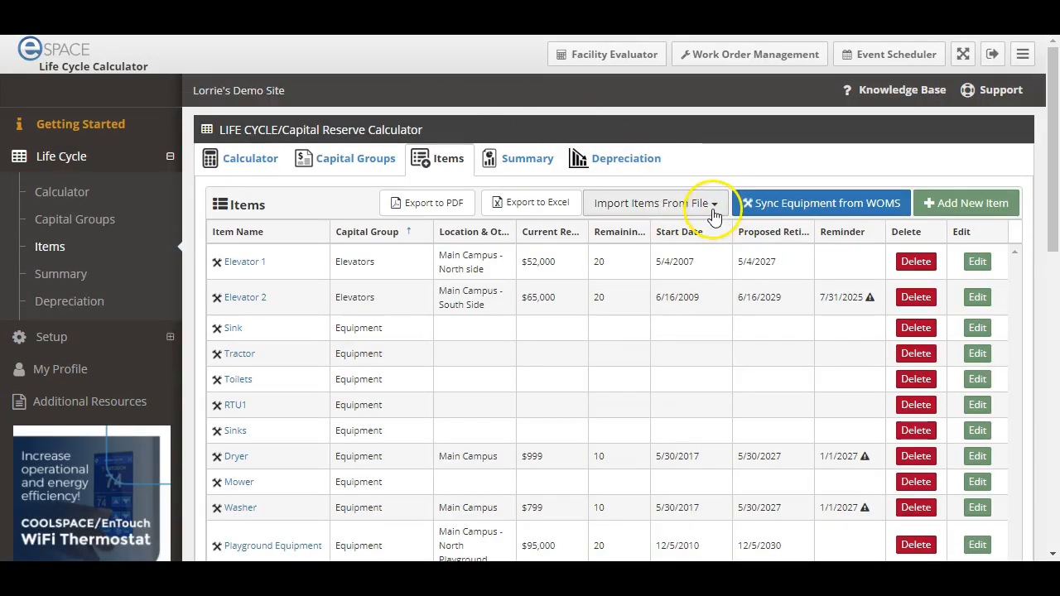
pyautogui.click(713, 213)
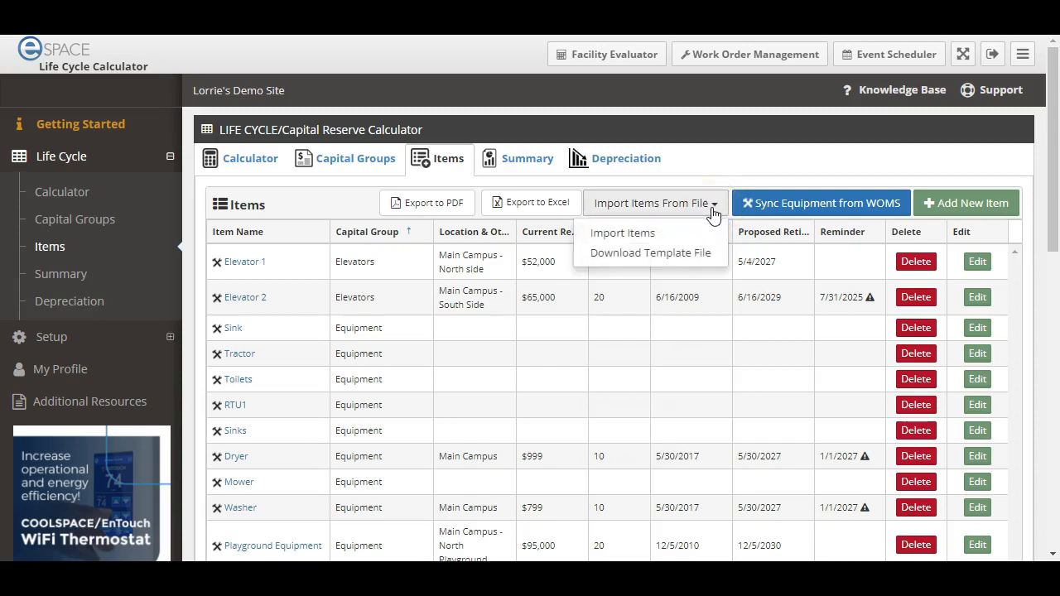
pyautogui.click(647, 237)
pyautogui.click(651, 255)
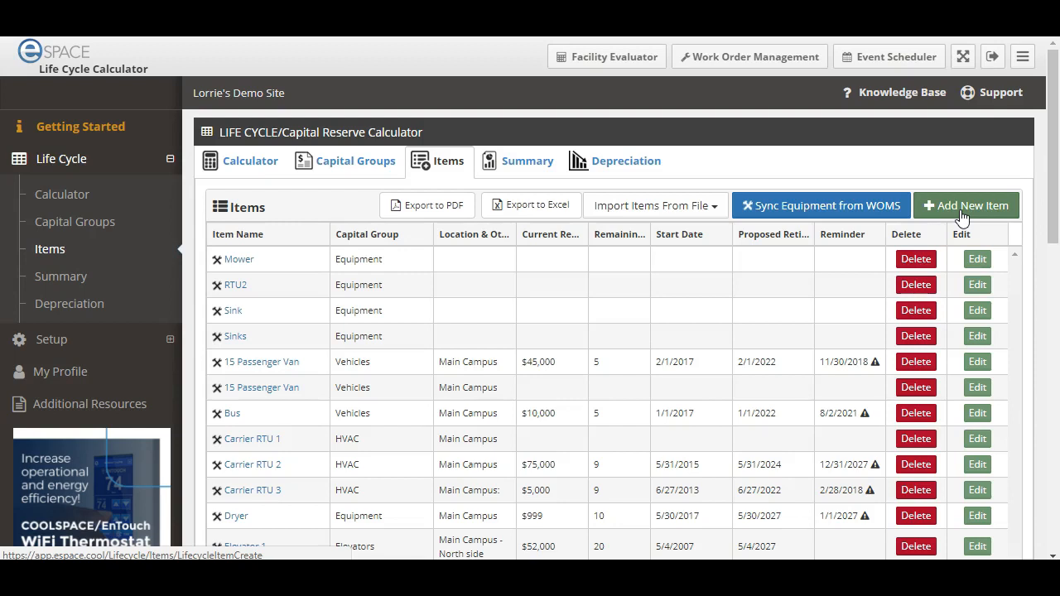
# Start a new item named "Windows Surrounding Sanctuary Entrance Door" and add it as Work Order Management equipment at Main Campus
pyautogui.click(961, 214)
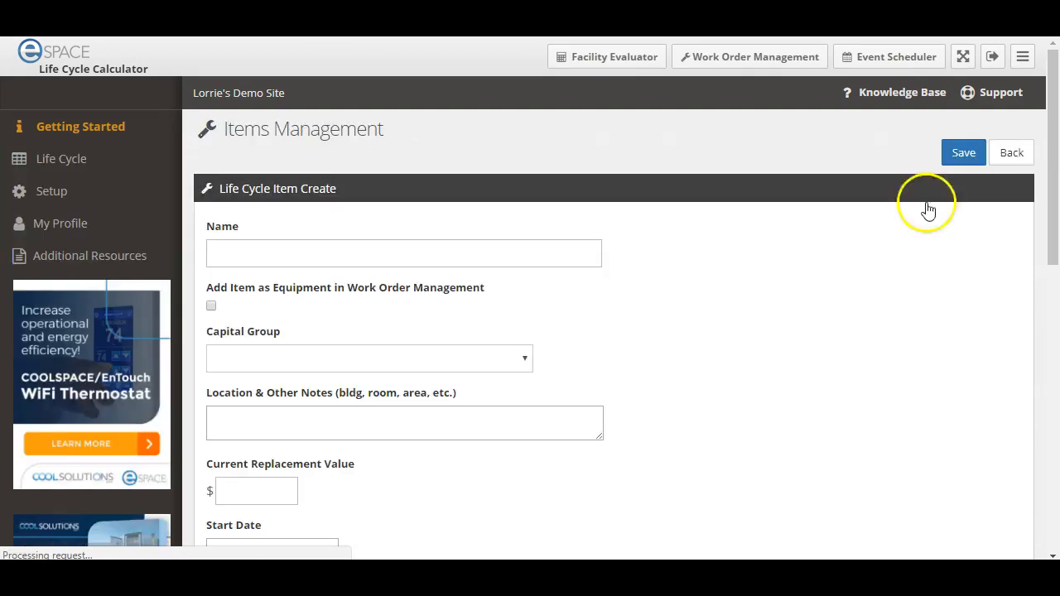
pyautogui.click(237, 250)
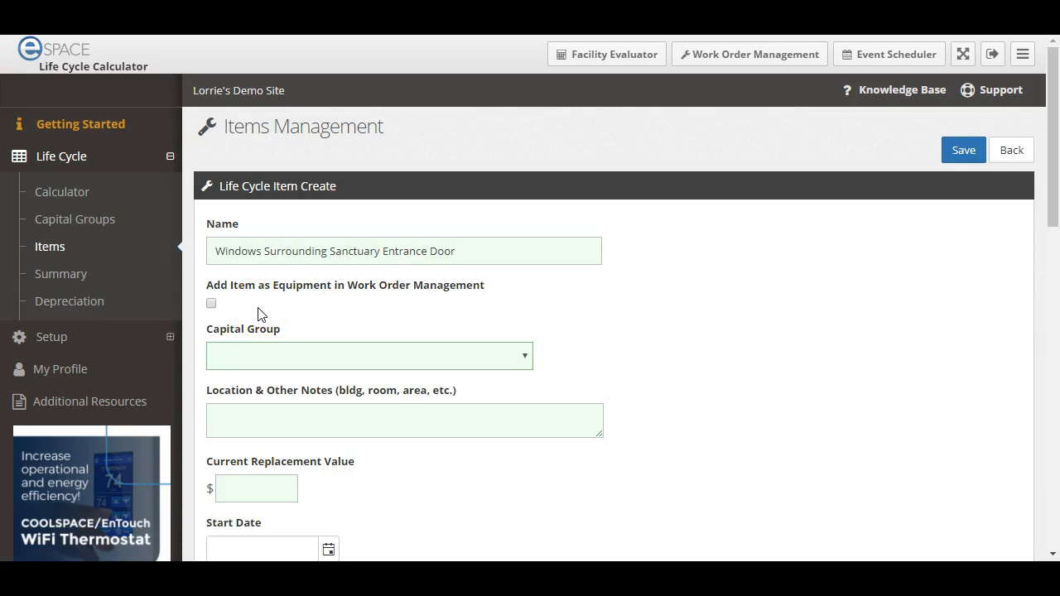
pyautogui.click(211, 304)
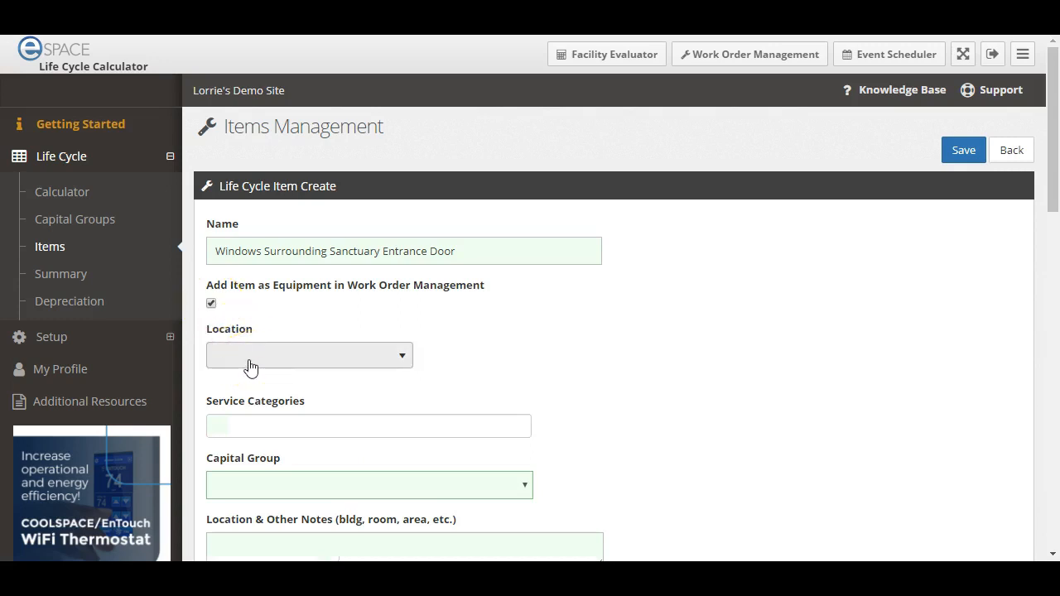
pyautogui.click(251, 367)
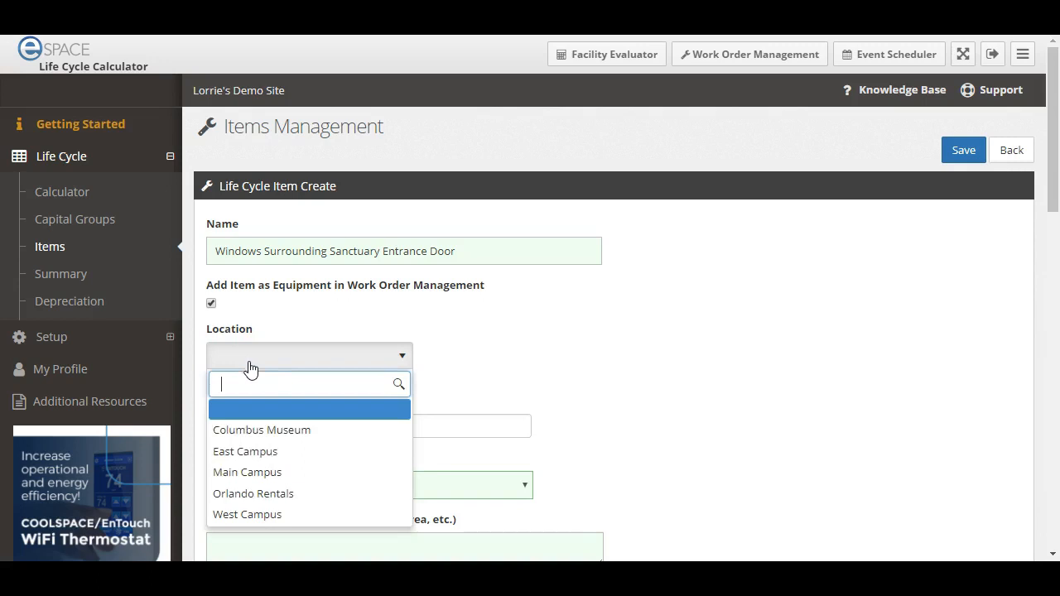
pyautogui.click(249, 473)
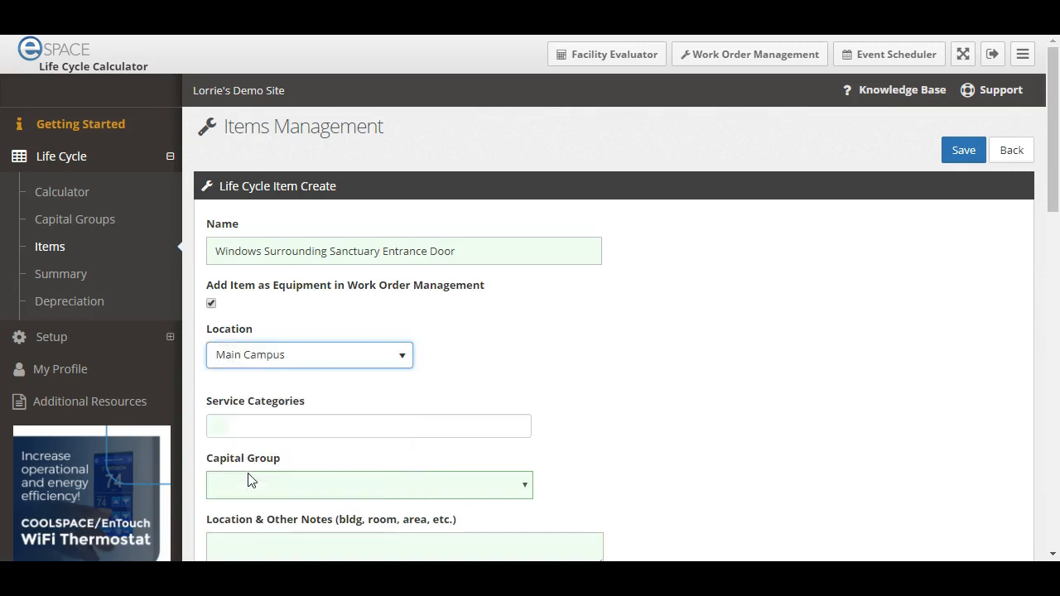
# Assign the item the Window Cleaning and Repair service category and the Windows and Screens capital group
pyautogui.click(383, 426)
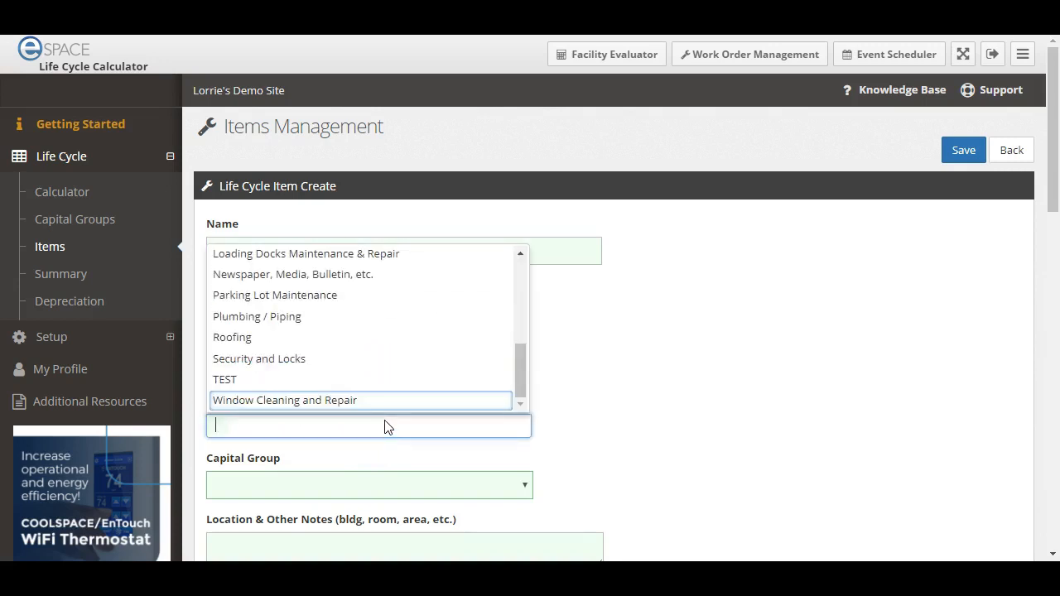
pyautogui.click(369, 403)
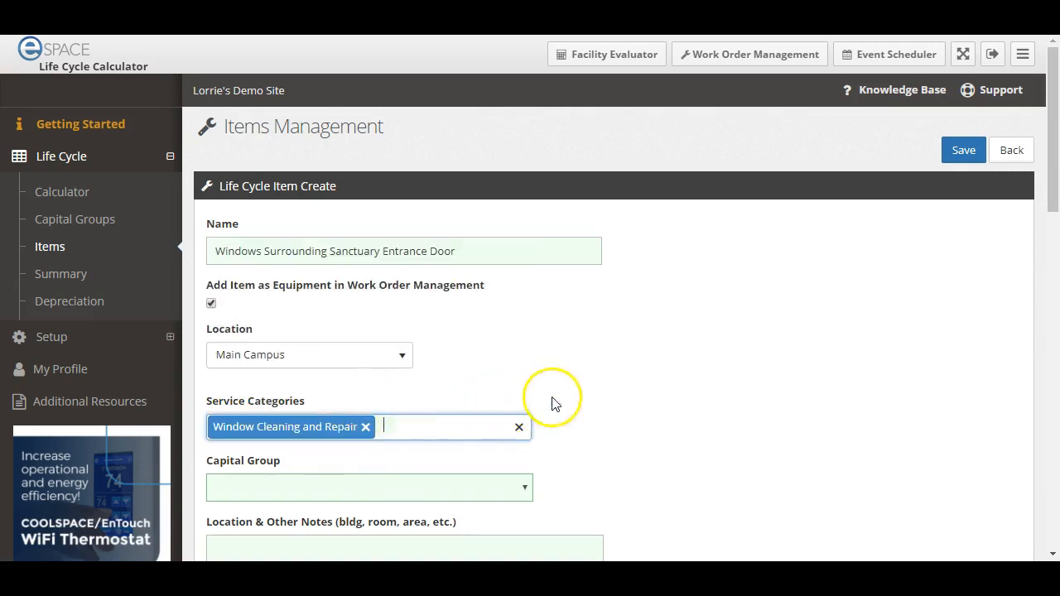
pyautogui.click(311, 497)
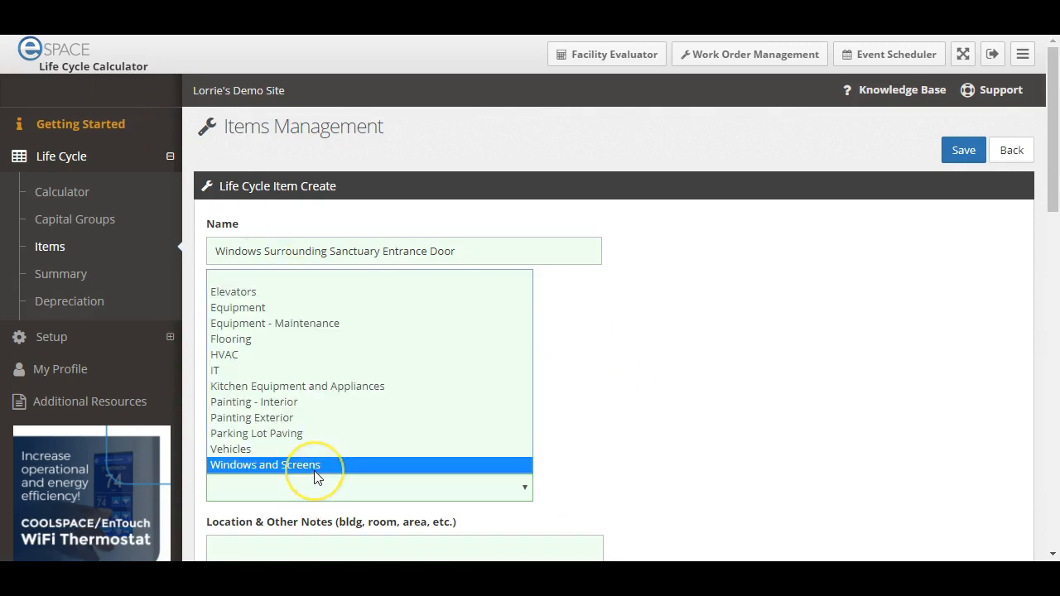
pyautogui.click(313, 469)
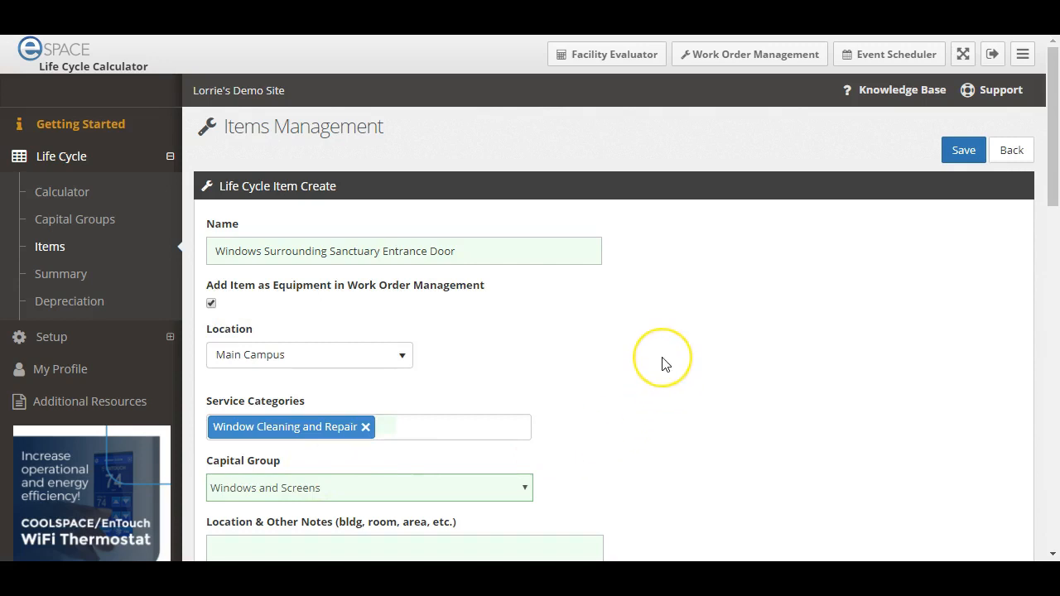
# Enter the location note "Surrounding entrance door of sanctuary.", a current replacement value of 6500 and a start date of 1/2/2017
pyautogui.scroll(-2, 662, 364)
pyautogui.click(242, 394)
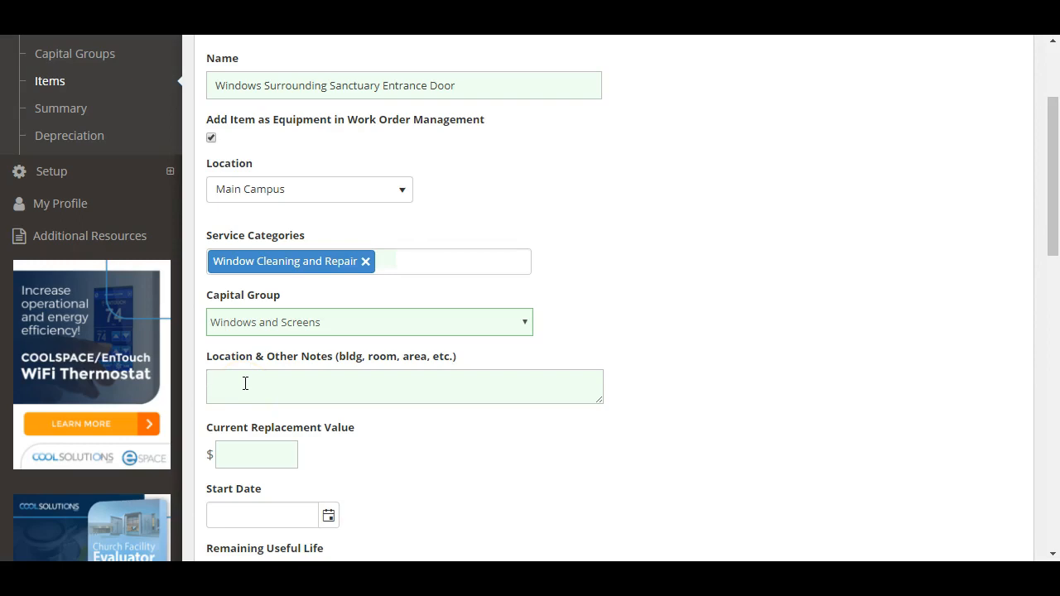
pyautogui.scroll(-3, 303, 165)
pyautogui.write('Surrounding entrance door od')
pyautogui.press('BackSpace')
pyautogui.write('f sanctuary.')
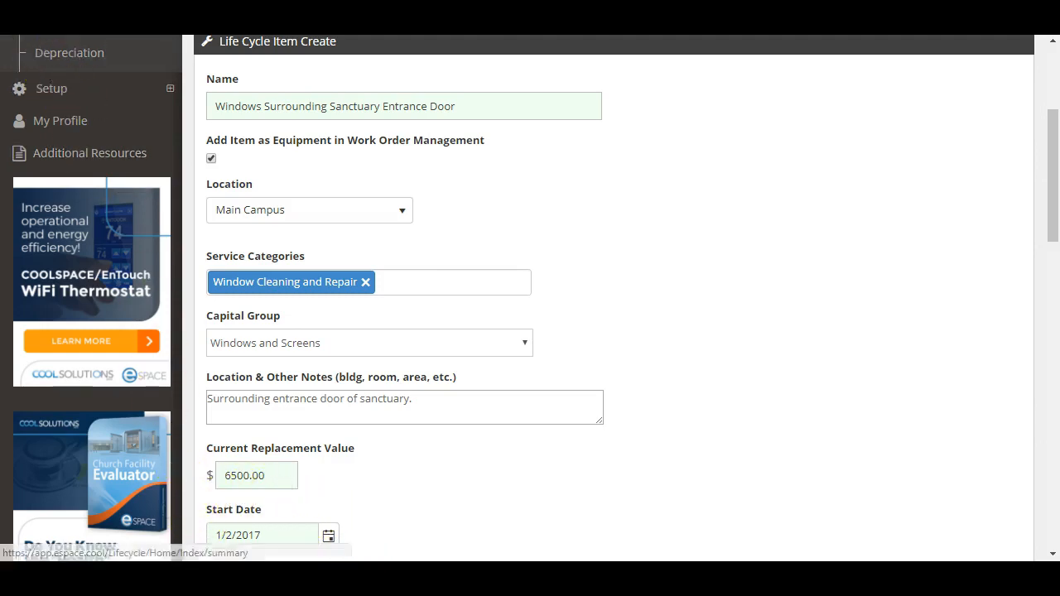
# Set the item's remaining useful life to 15 years
pyautogui.scroll(-1, 119, 189)
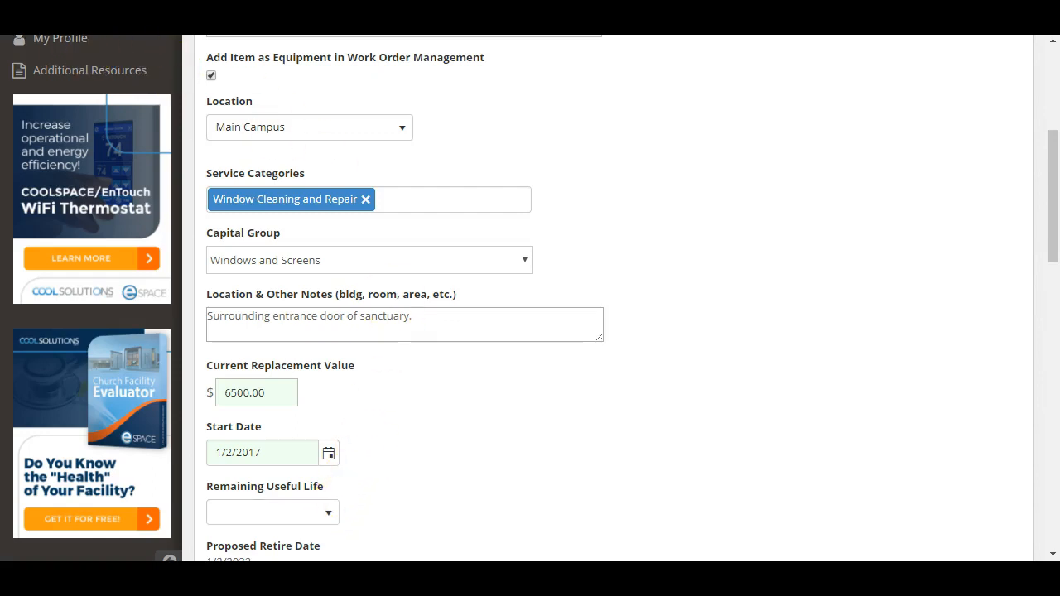
pyautogui.click(323, 512)
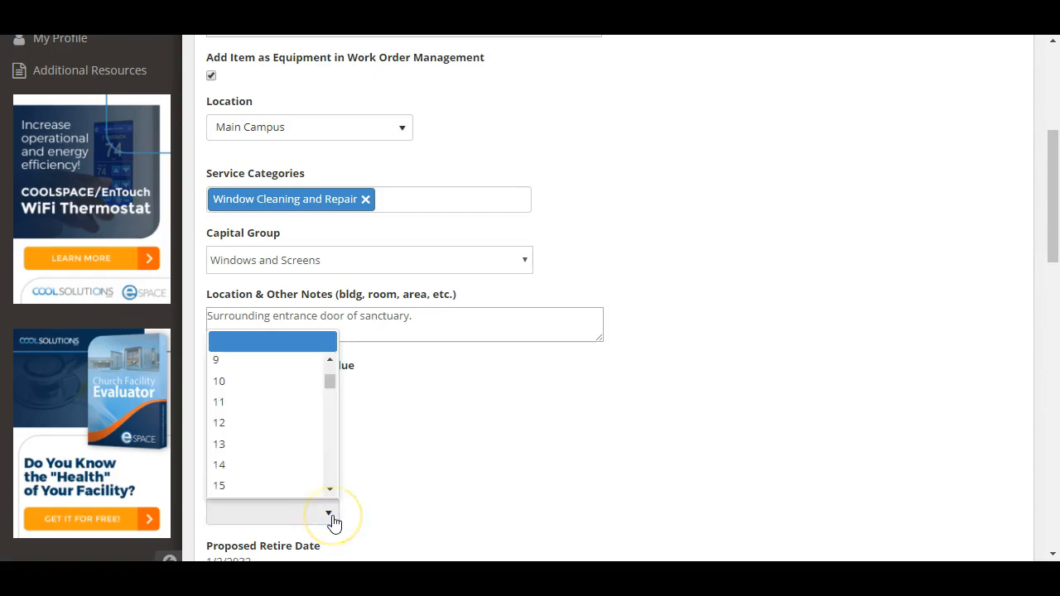
pyautogui.click(297, 487)
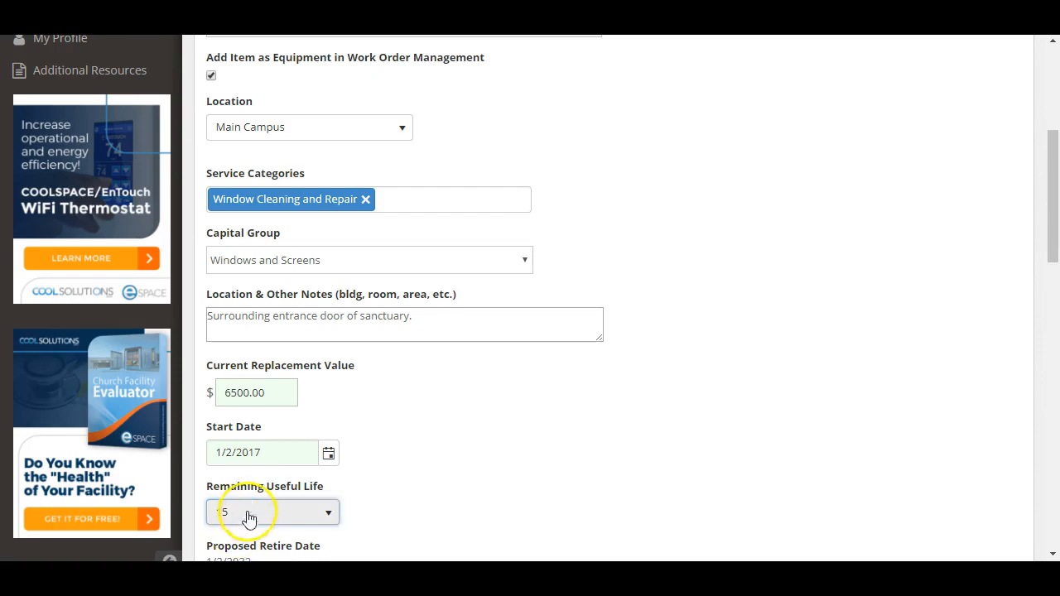
# Mark the item as depreciable with an initial value of 5900 and a purchase year of 2017
pyautogui.scroll(-3, 249, 525)
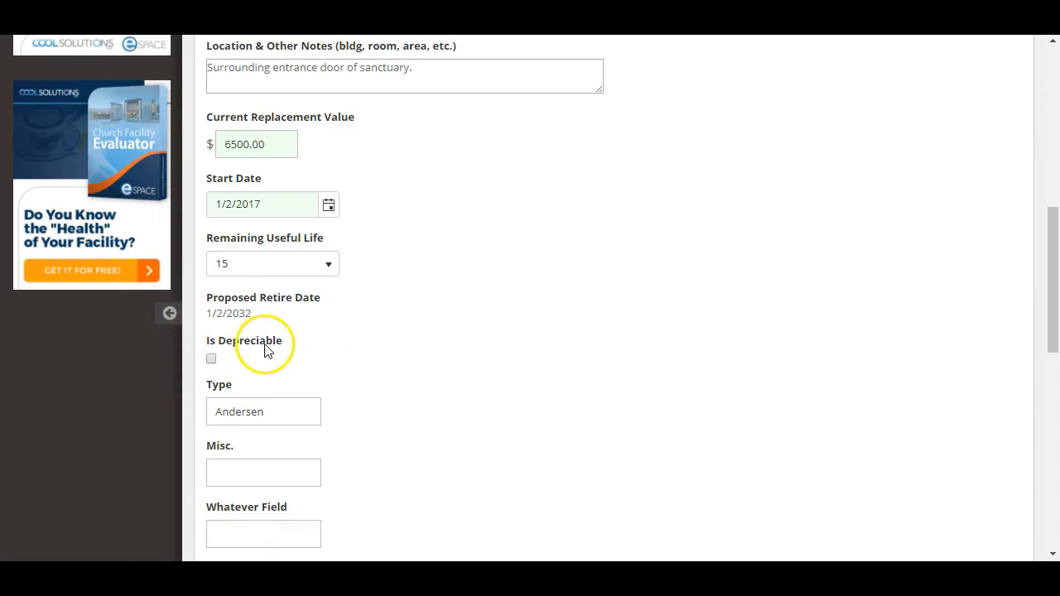
pyautogui.click(212, 361)
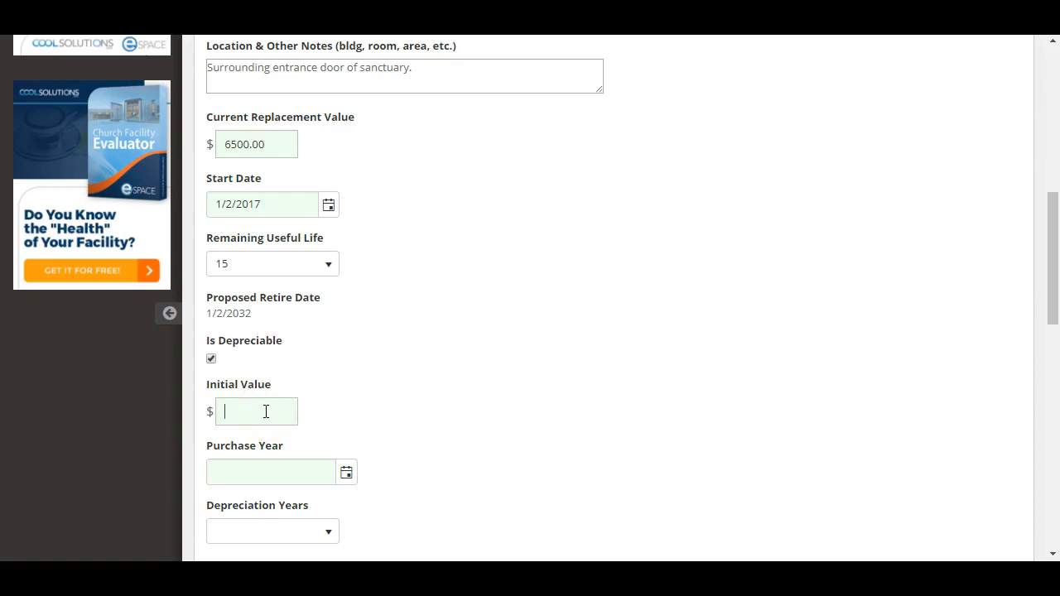
pyautogui.write('5900')
pyautogui.click(281, 473)
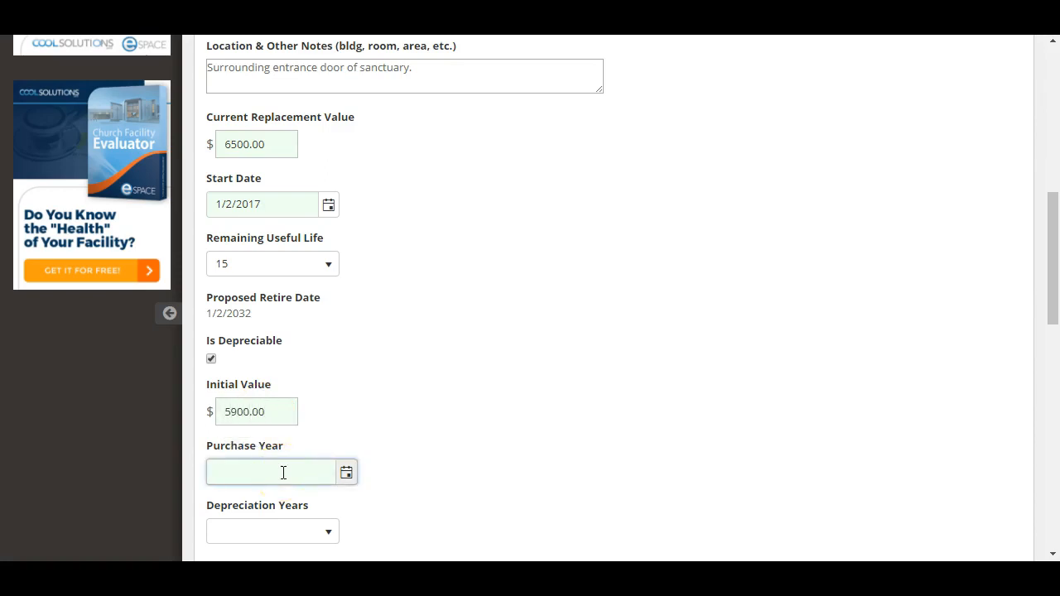
pyautogui.click(346, 473)
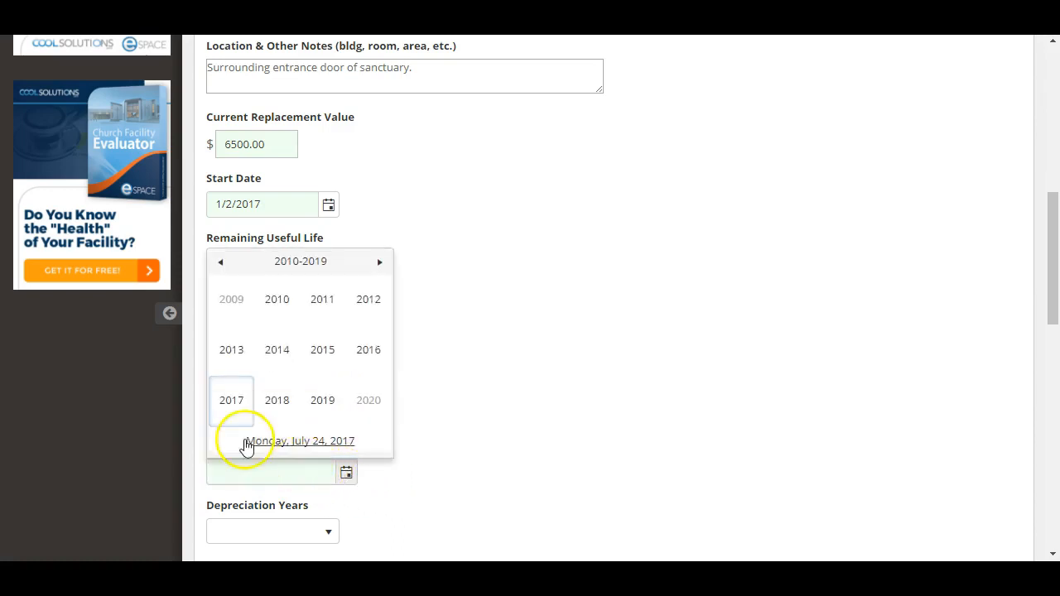
pyautogui.click(231, 400)
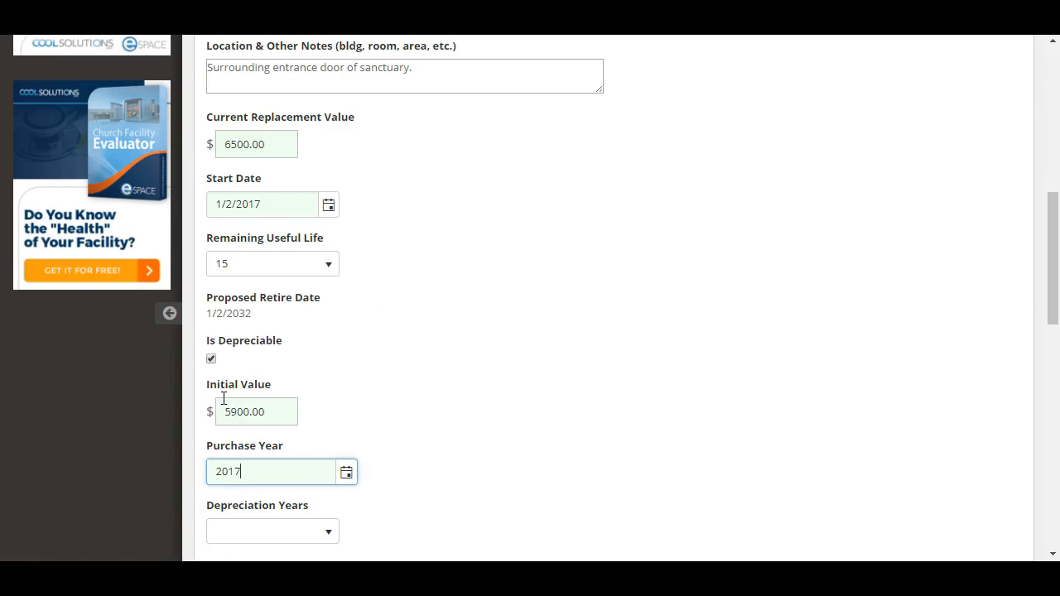
# Set the item's depreciation years to 15
pyautogui.scroll(-2, 224, 398)
pyautogui.click(328, 372)
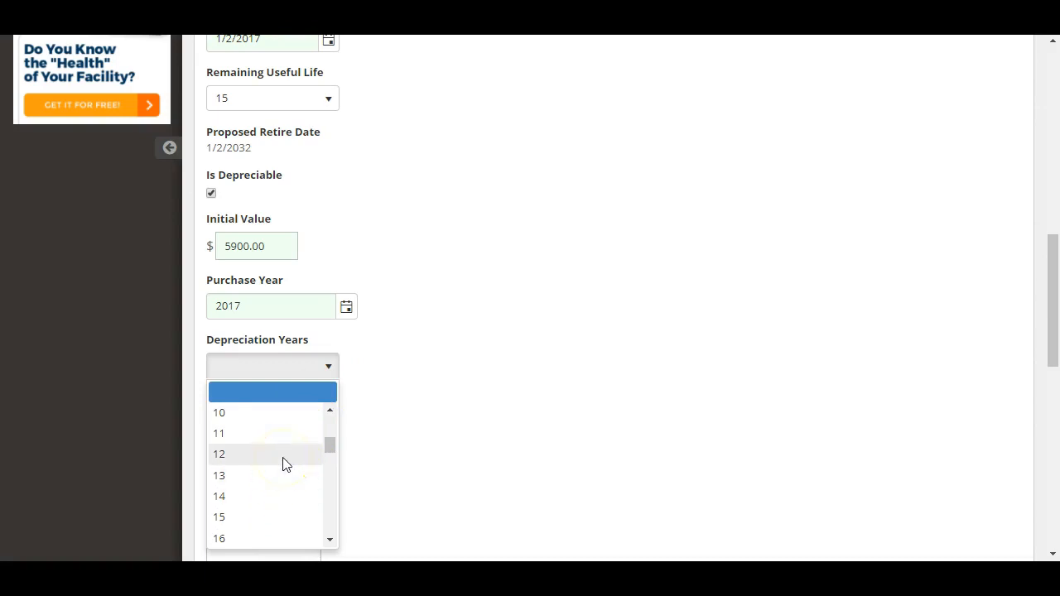
pyautogui.click(281, 515)
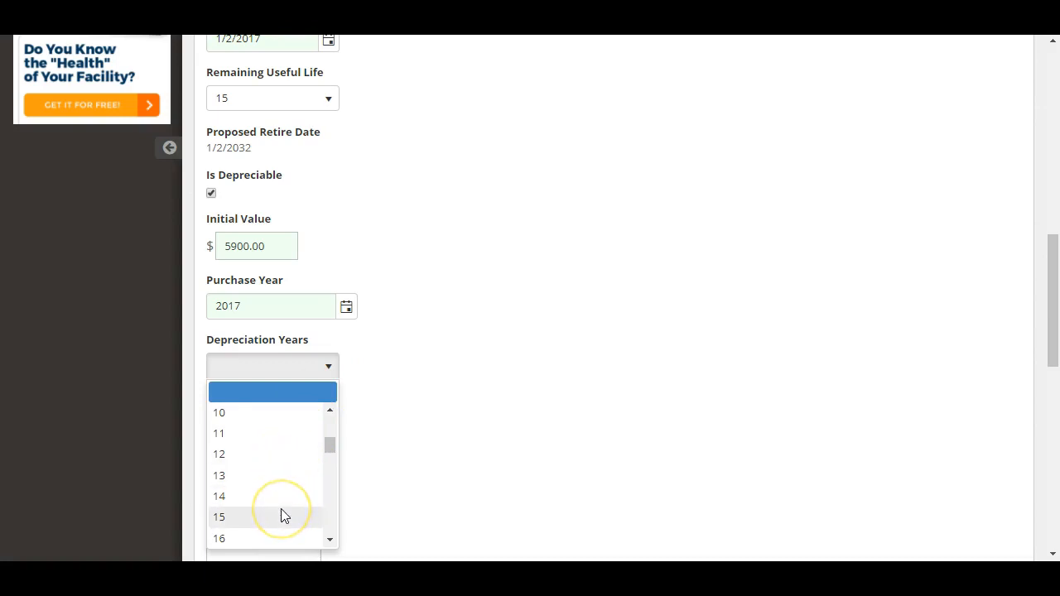
pyautogui.click(281, 515)
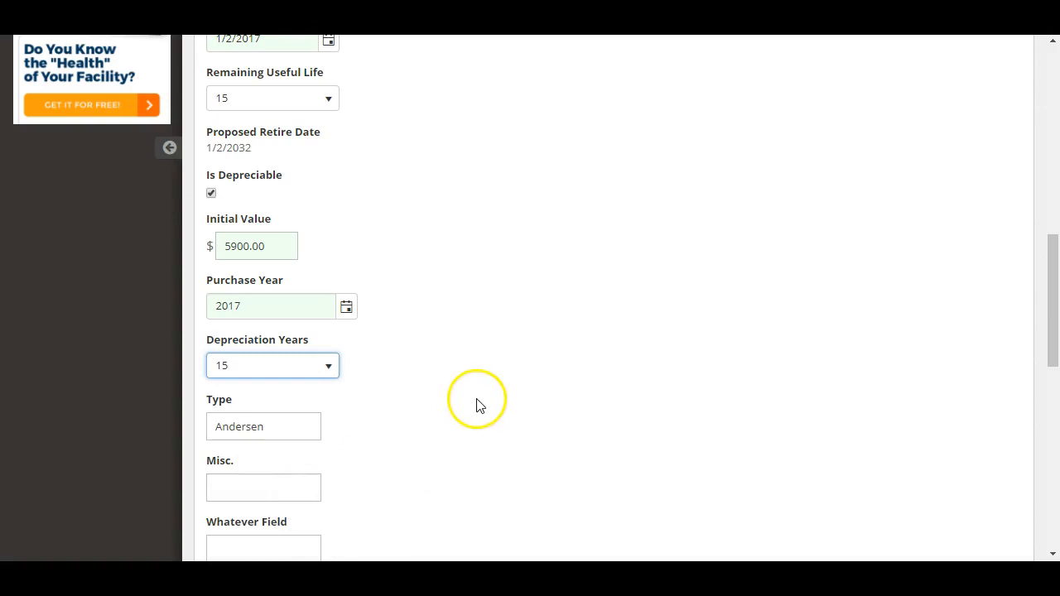
# Add a 1/1/32 reminder "Andersen window replacement" and the comment "Check pricing and get 3 bids before replacing window.", and save the item
pyautogui.scroll(-1, 362, 359)
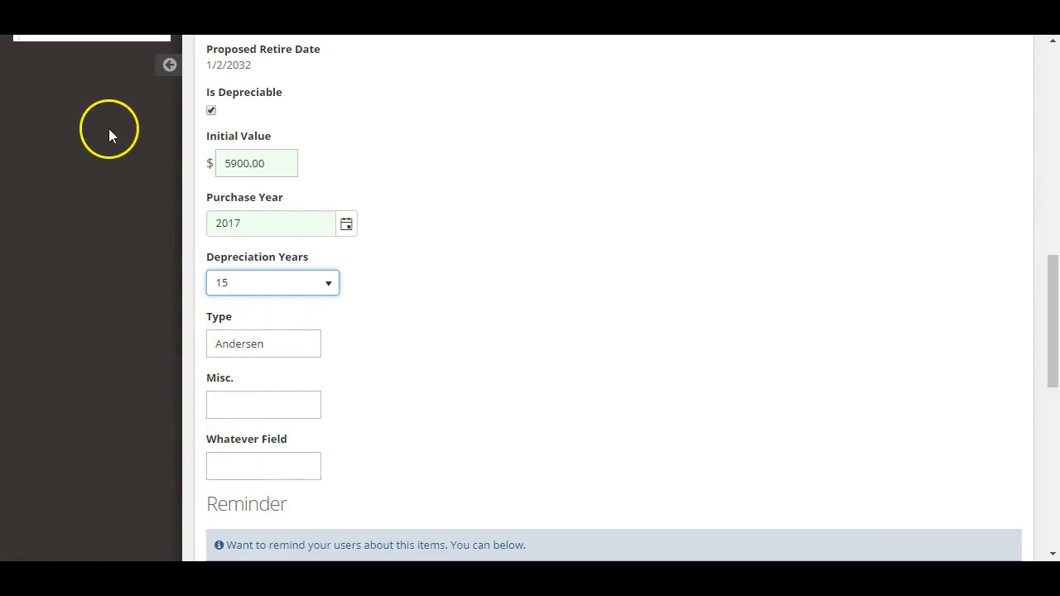
pyautogui.scroll(-4, 390, 303)
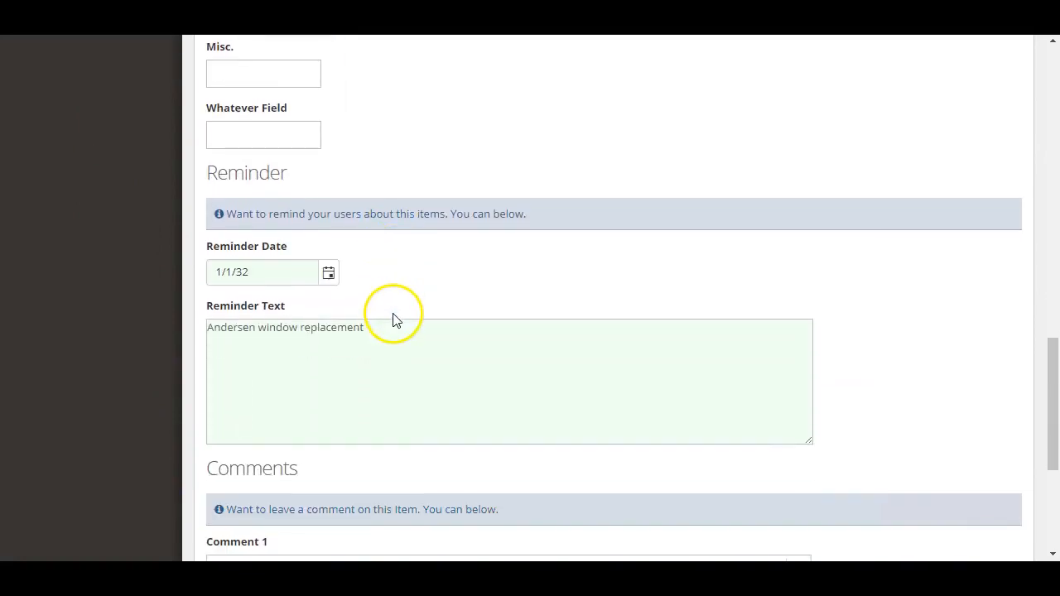
pyautogui.scroll(-1, 393, 319)
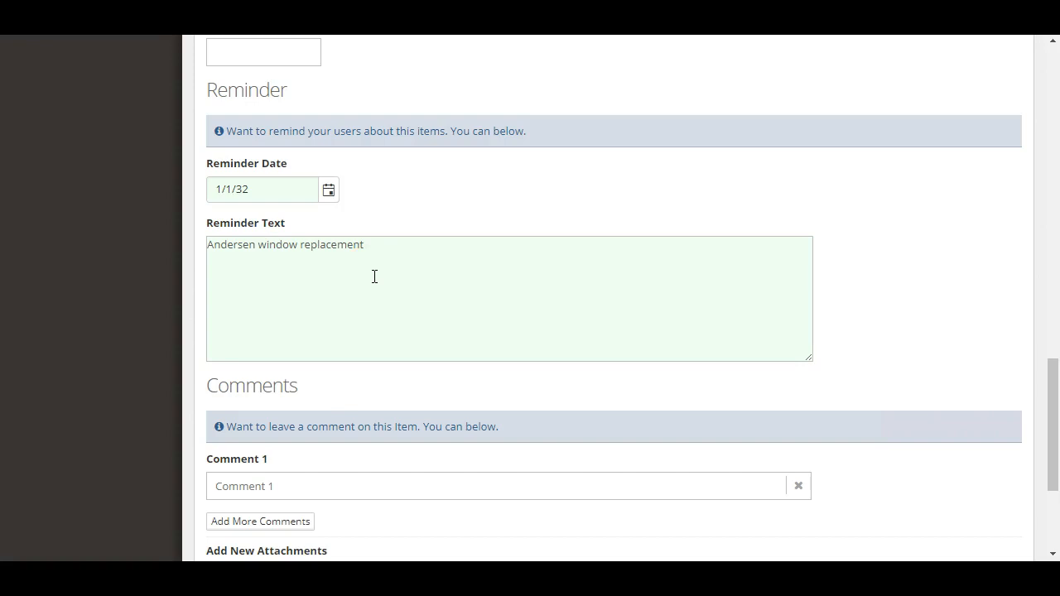
pyautogui.click(374, 277)
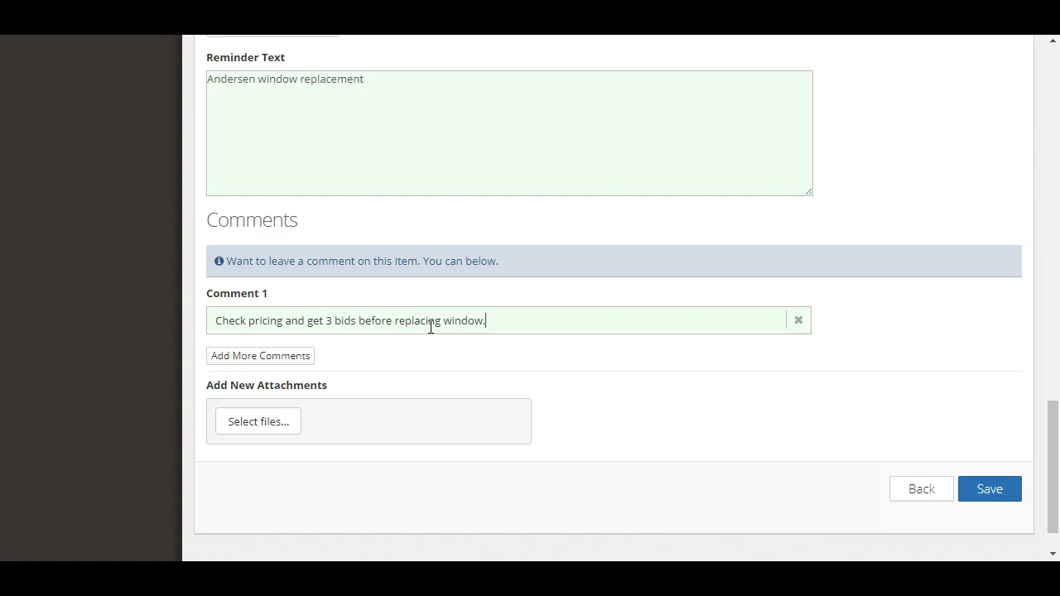
pyautogui.click(277, 358)
pyautogui.click(1000, 497)
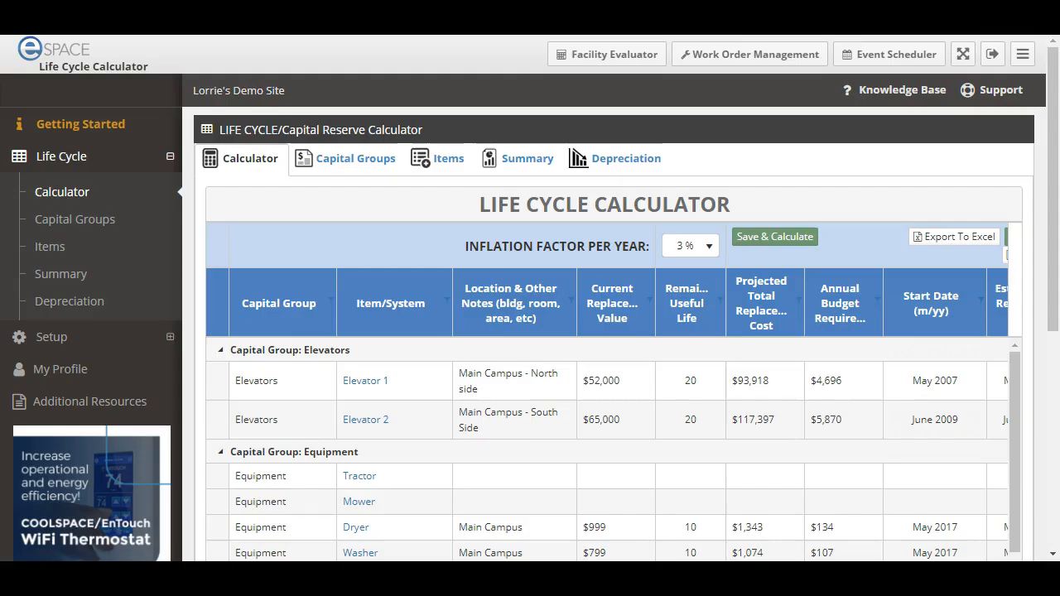
# Choose 3 % as the calculator's yearly inflation factor, then save and recalculate
pyautogui.click(708, 252)
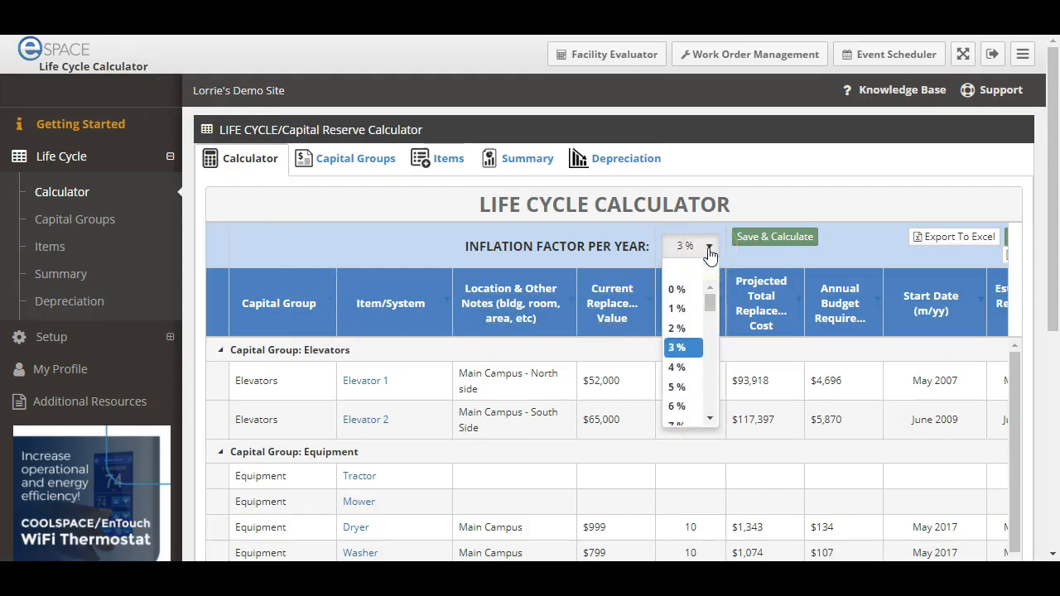
pyautogui.click(677, 349)
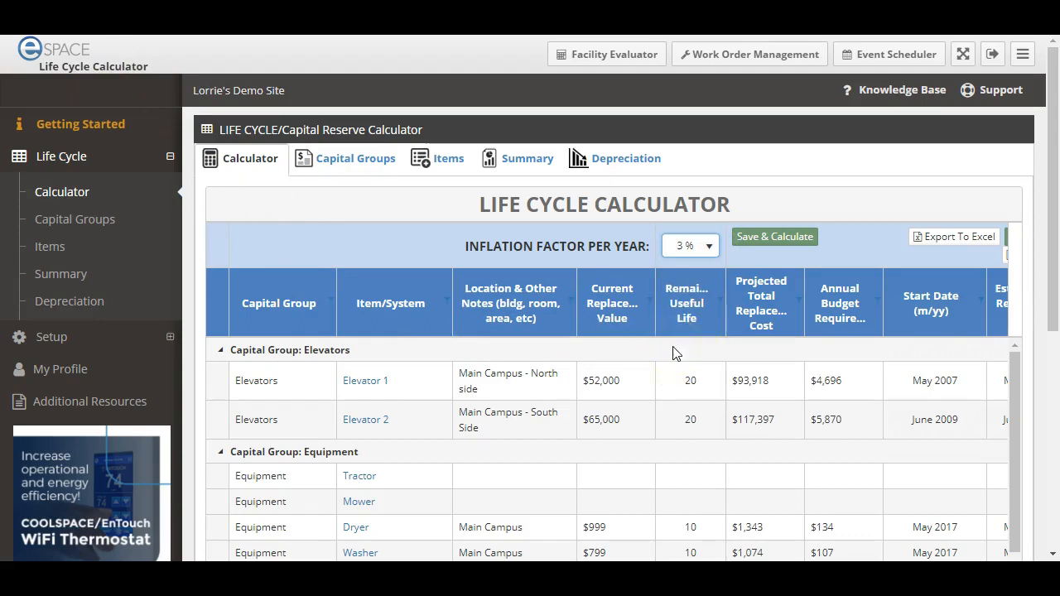
pyautogui.click(773, 238)
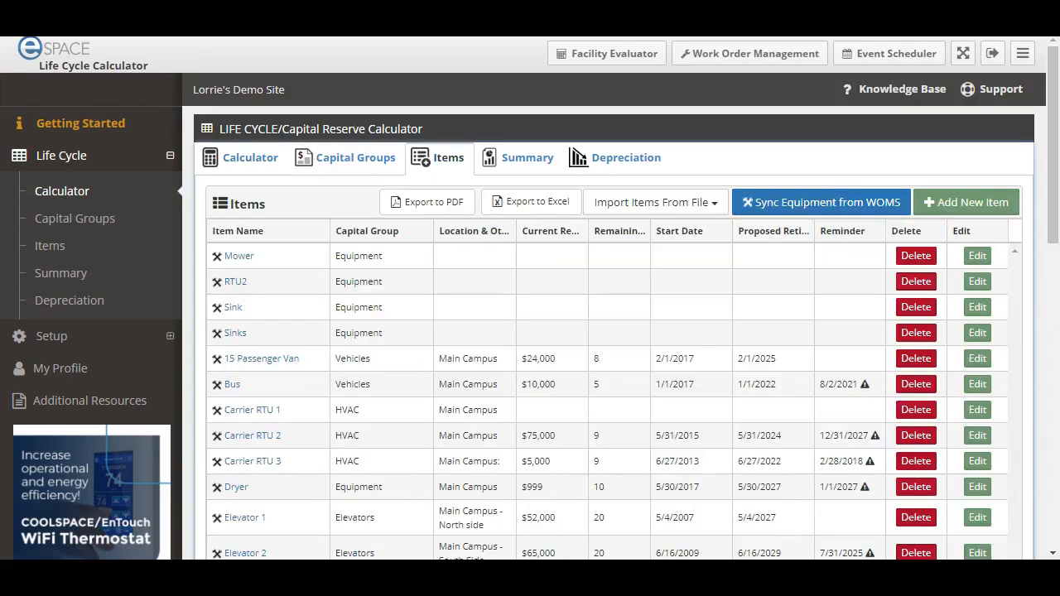
# View the Life Cycle summary and the depreciation schedule of the items
pyautogui.click(536, 167)
pyautogui.click(623, 161)
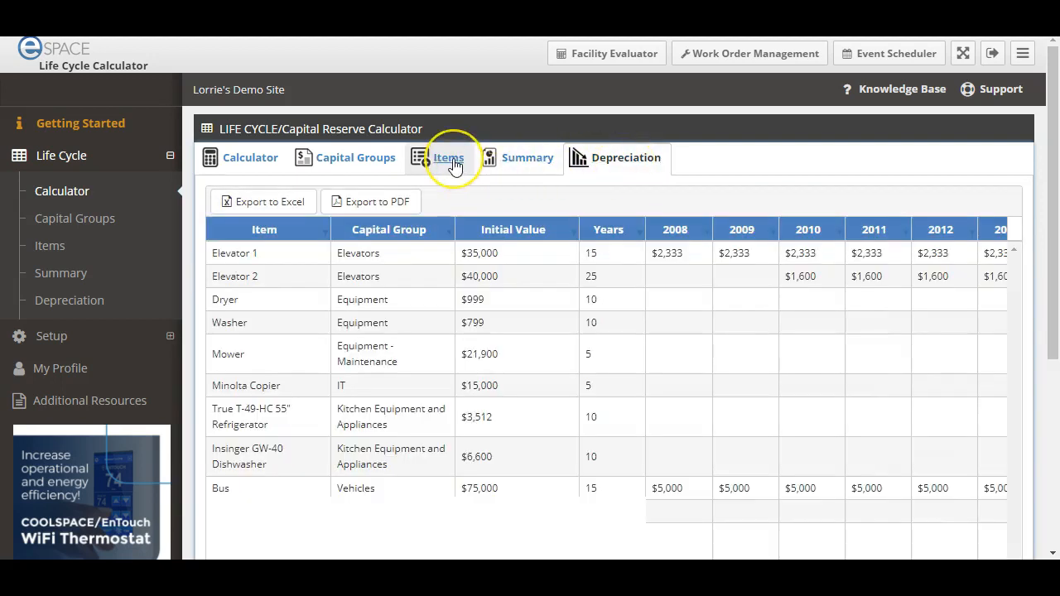
# Review the items list and the summary's yearly replacement figures by capital group through 2032 and the total
pyautogui.click(451, 161)
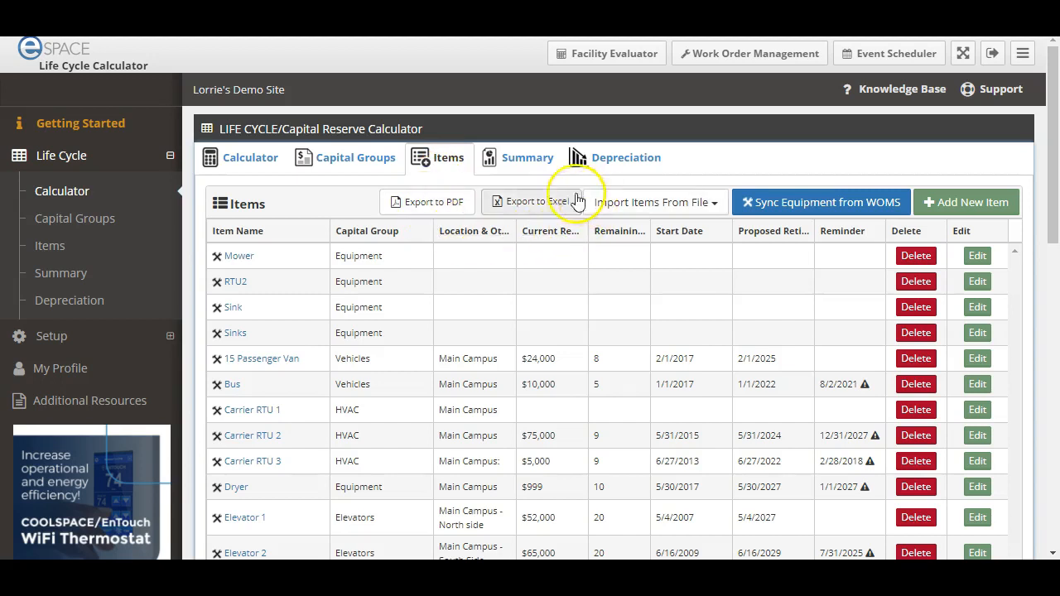
pyautogui.click(520, 159)
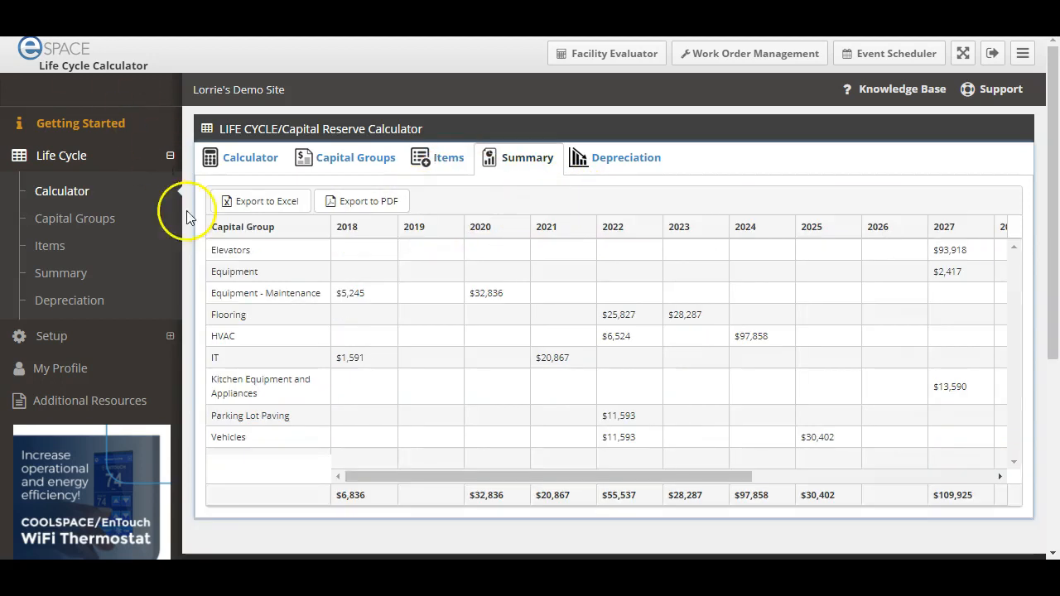
pyautogui.moveTo(369, 479); pyautogui.dragTo(615, 525)
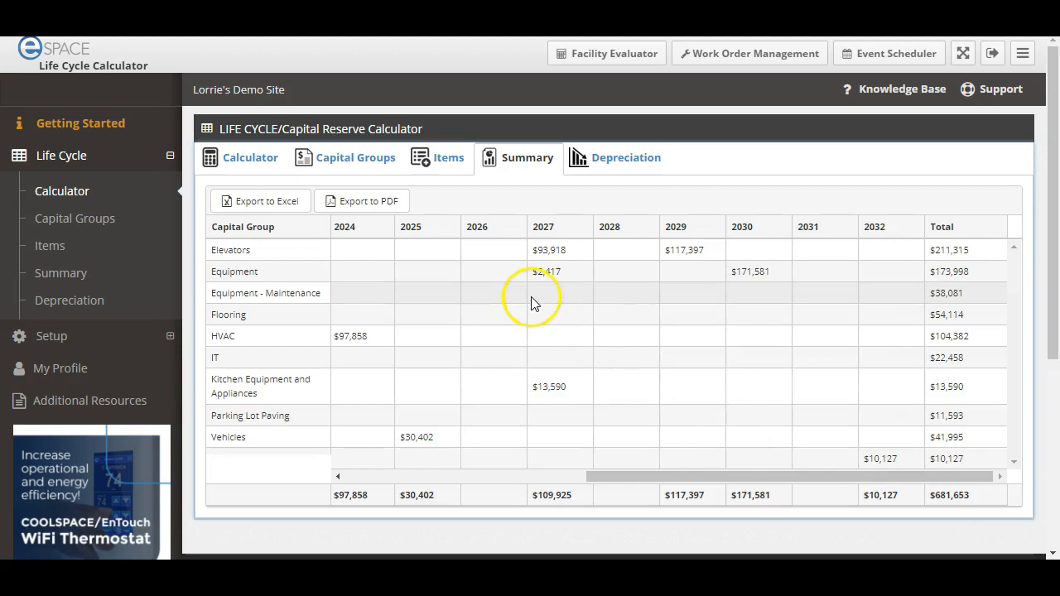
pyautogui.moveTo(636, 473); pyautogui.dragTo(356, 441)
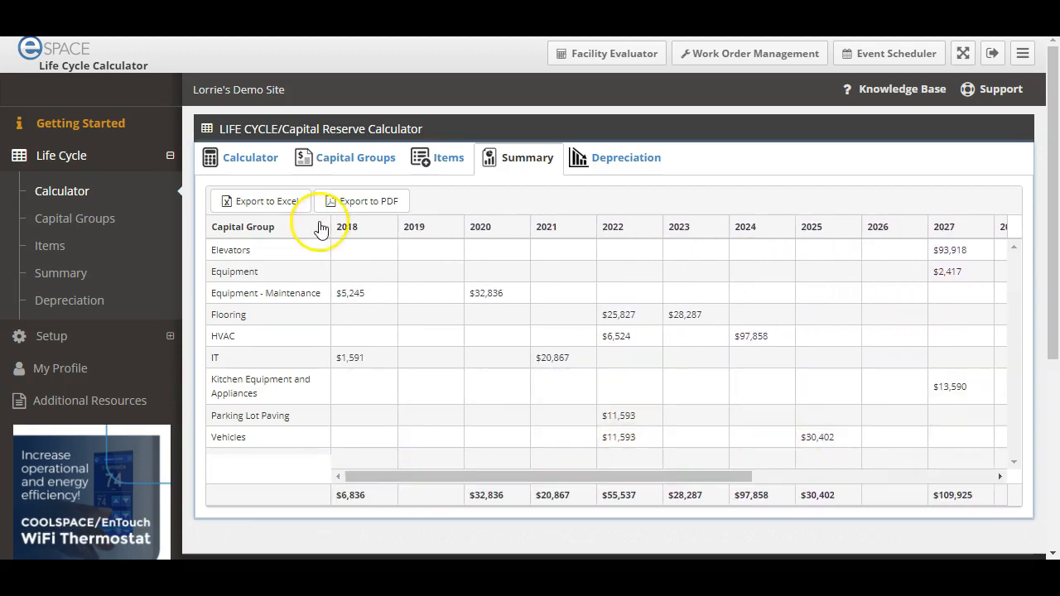
# Sort the summary by capital group in ascending and descending order
pyautogui.click(279, 235)
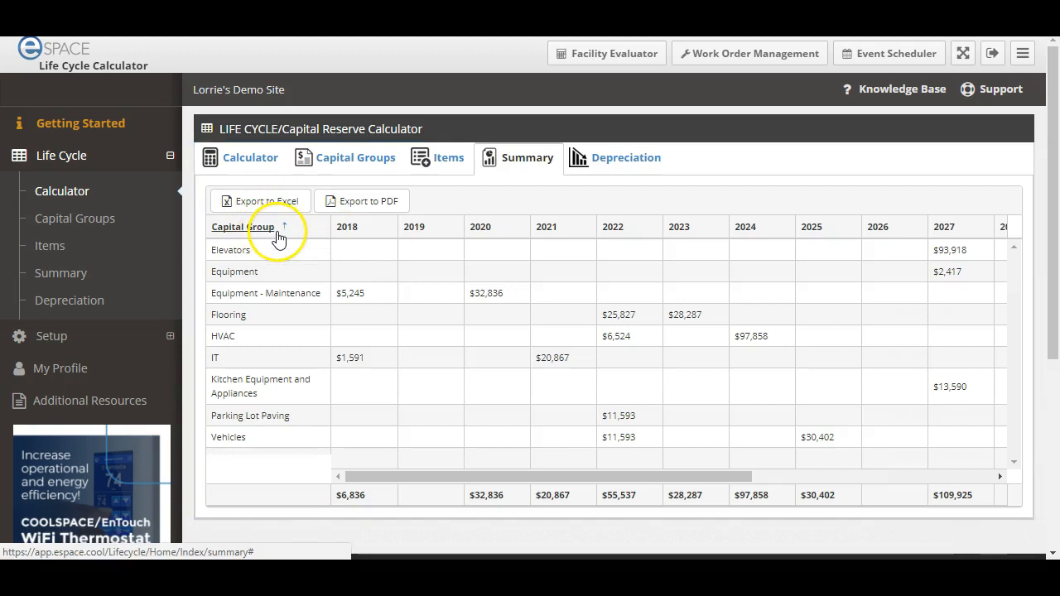
pyautogui.click(249, 230)
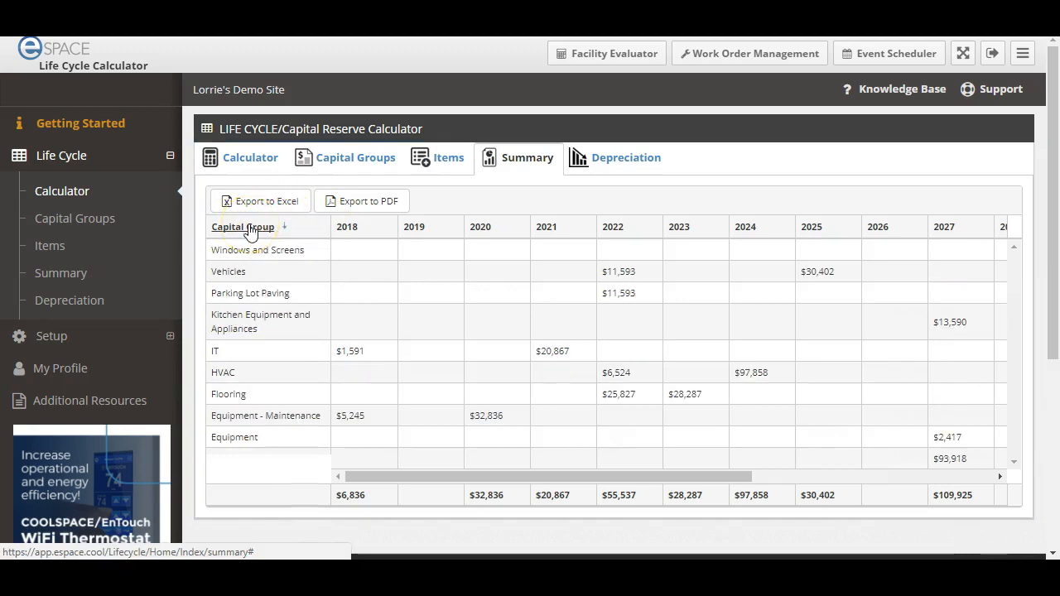
pyautogui.click(250, 229)
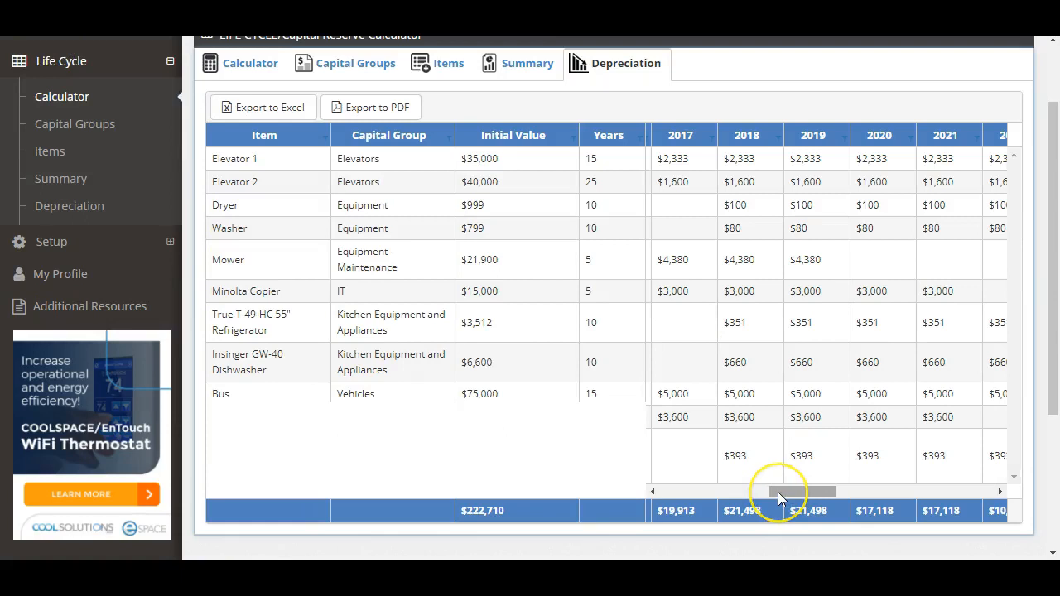
# View the yearly amounts in the depreciation schedule and sort the items list by capital group
pyautogui.moveTo(777, 492); pyautogui.dragTo(754, 512)
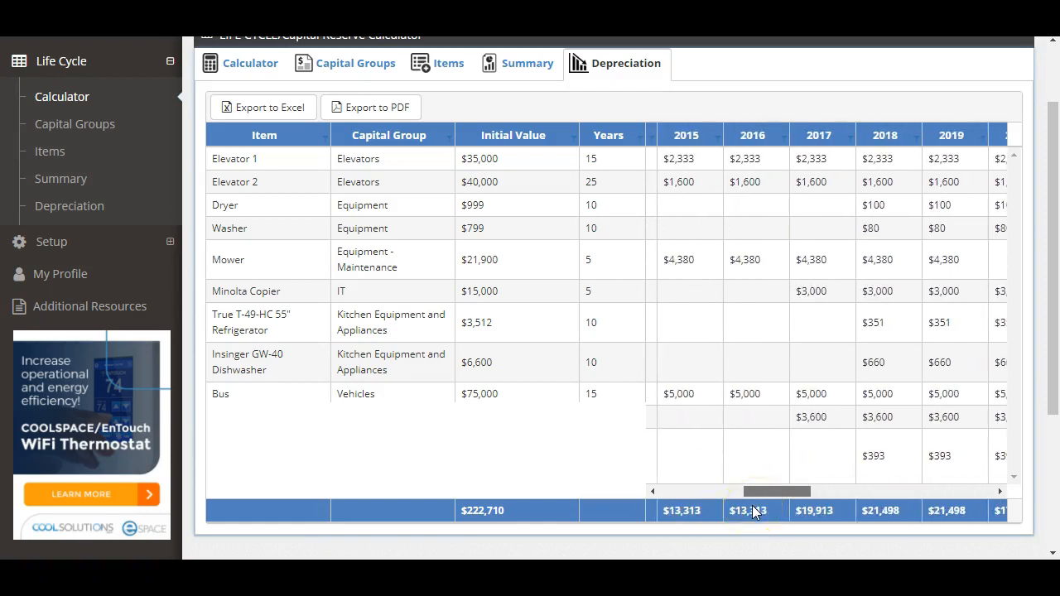
pyautogui.click(324, 141)
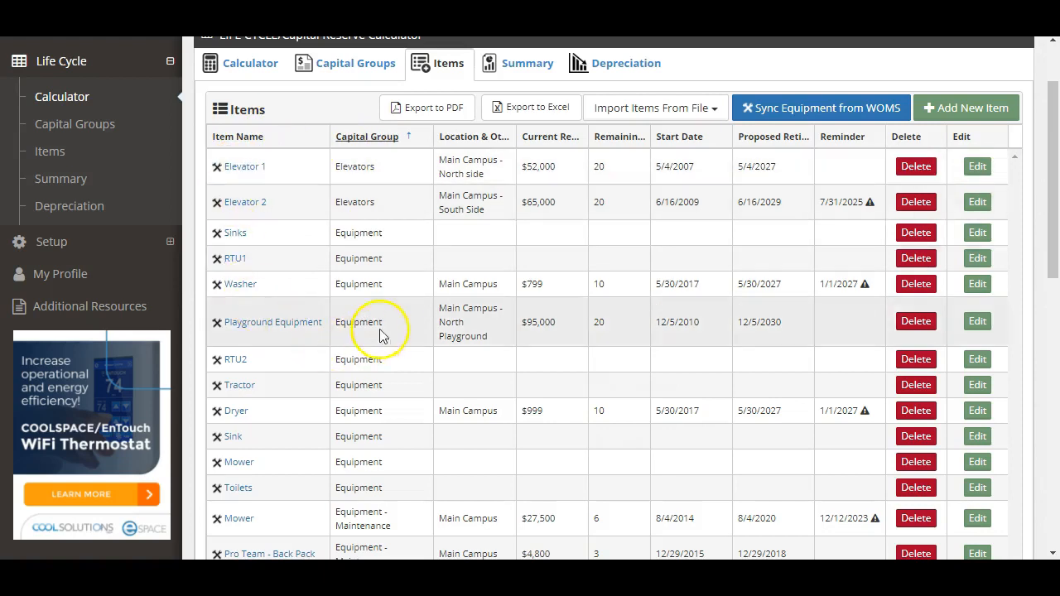
pyautogui.click(398, 143)
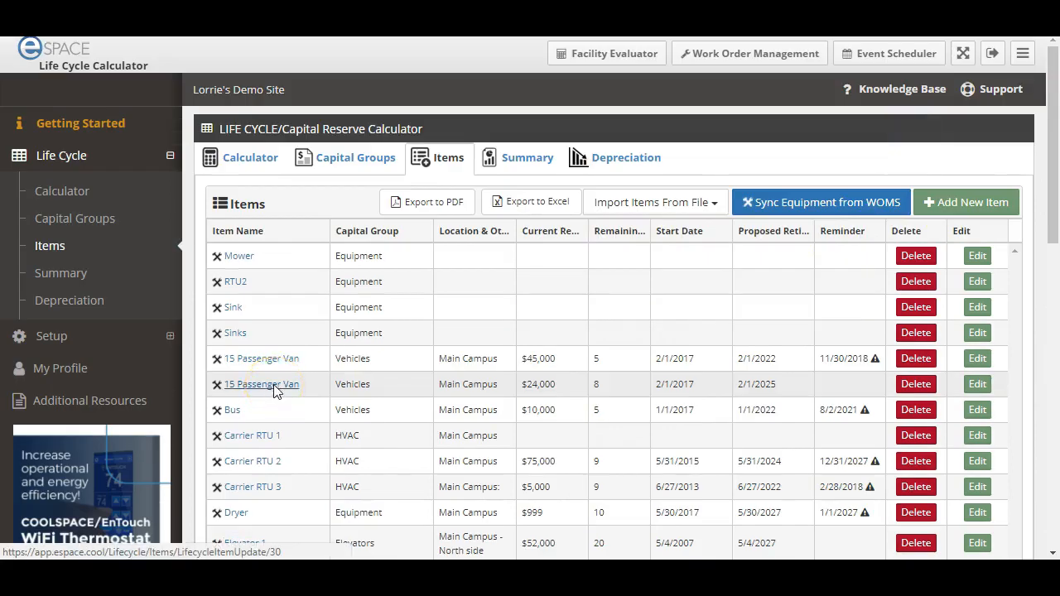
# Open the 15 Passenger Van with the $24,000 replacement value and examine its useful life, depreciation and cost details
pyautogui.click(274, 386)
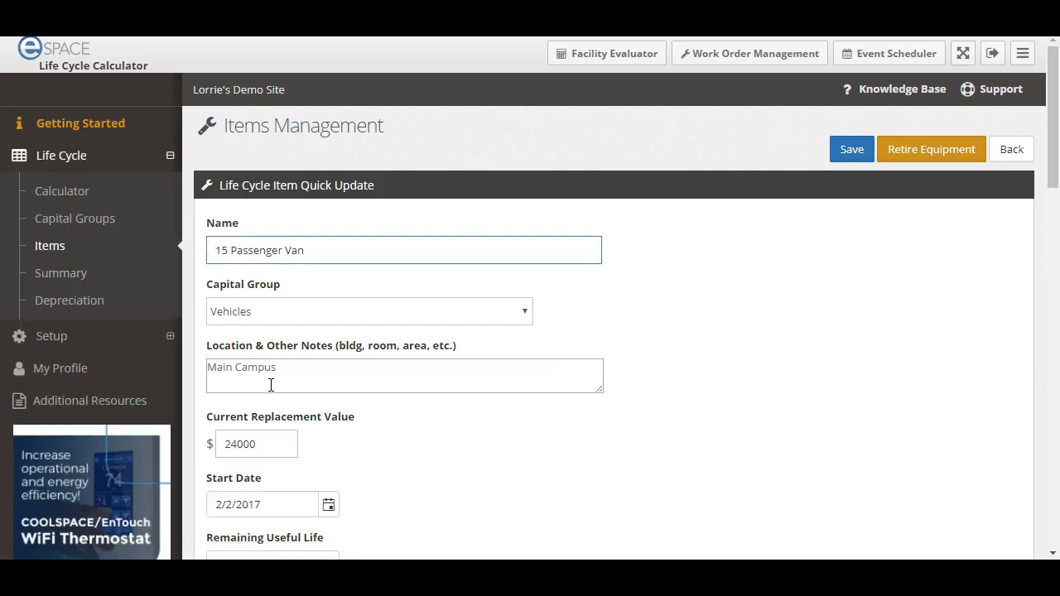
pyautogui.scroll(-2, 409, 319)
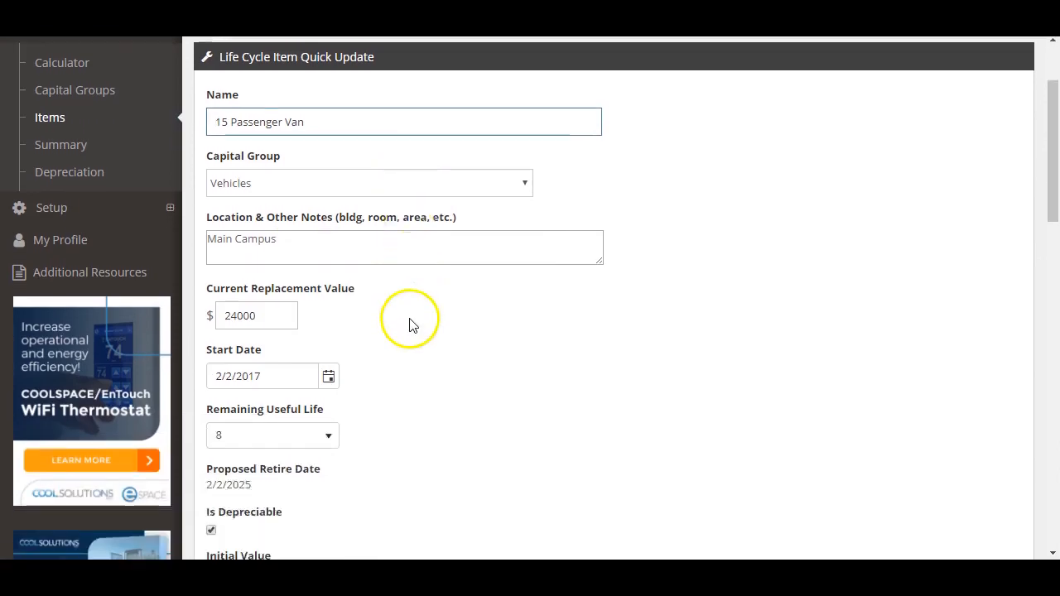
pyautogui.scroll(-2, 412, 324)
pyautogui.scroll(-1, 409, 336)
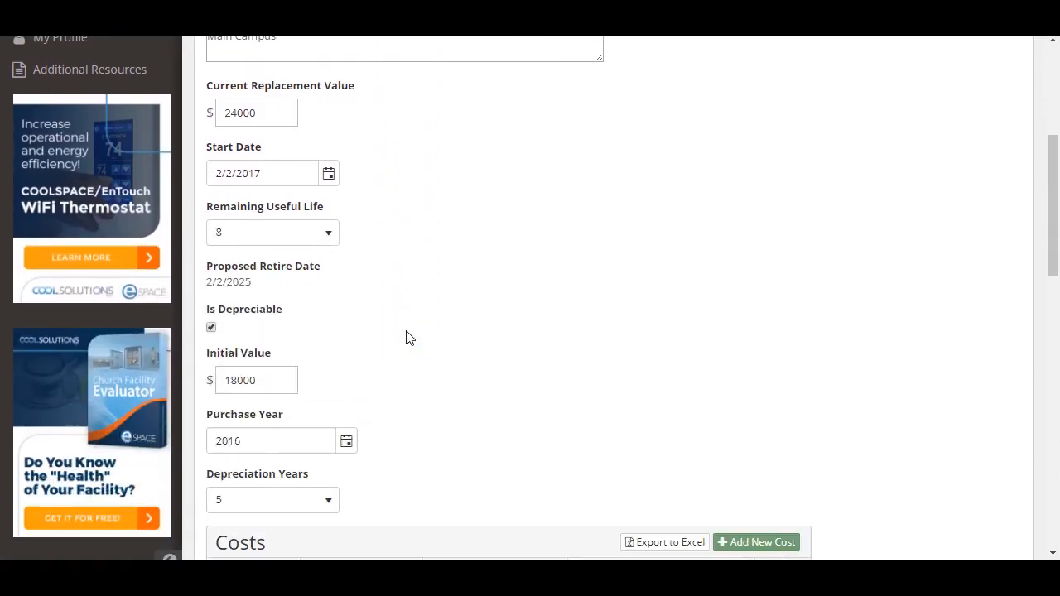
pyautogui.scroll(-2, 406, 338)
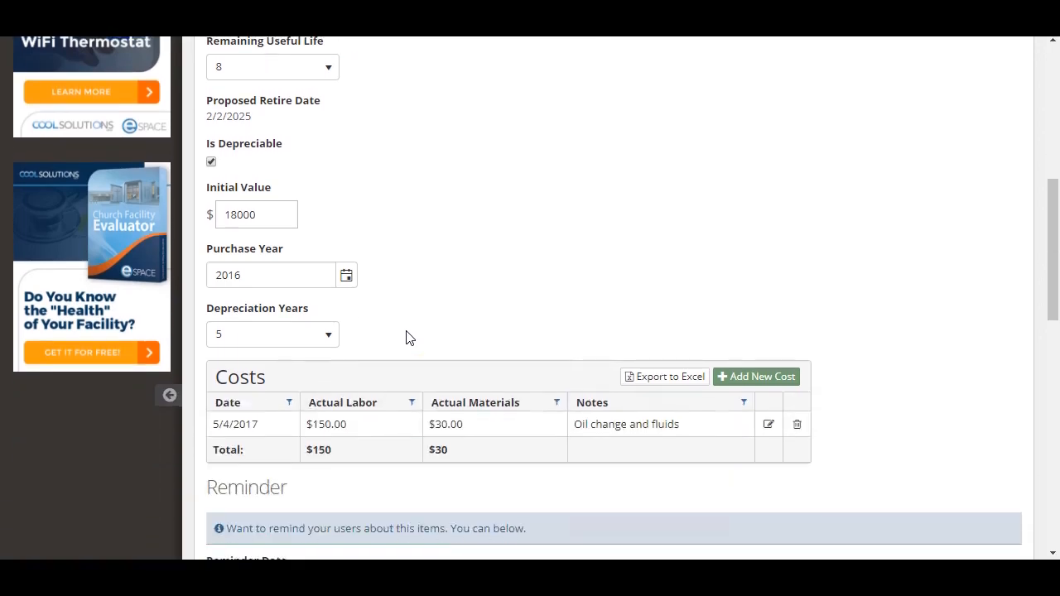
pyautogui.scroll(2, 406, 338)
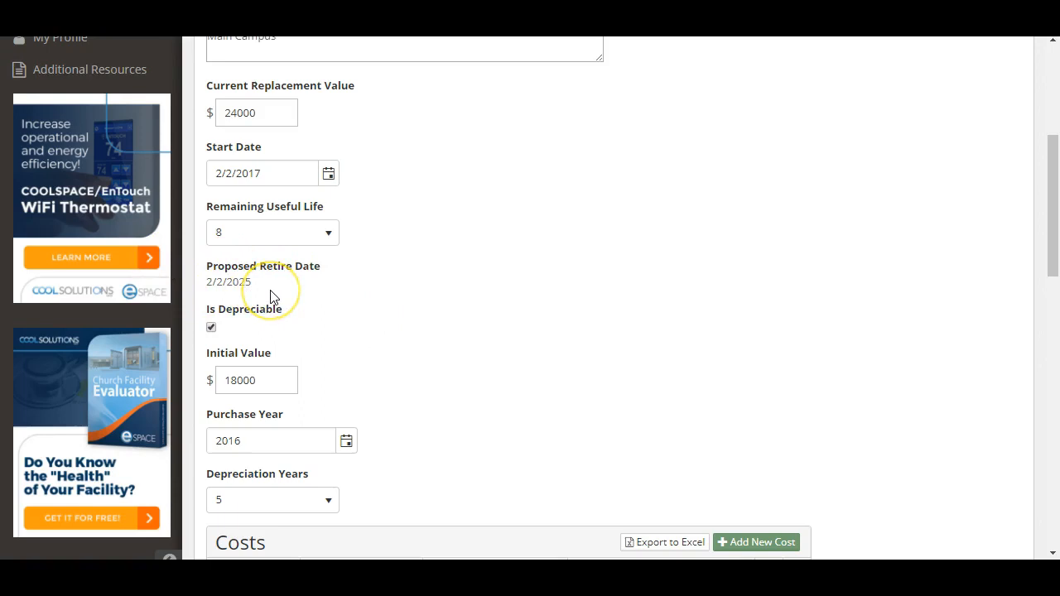
pyautogui.scroll(2, 392, 323)
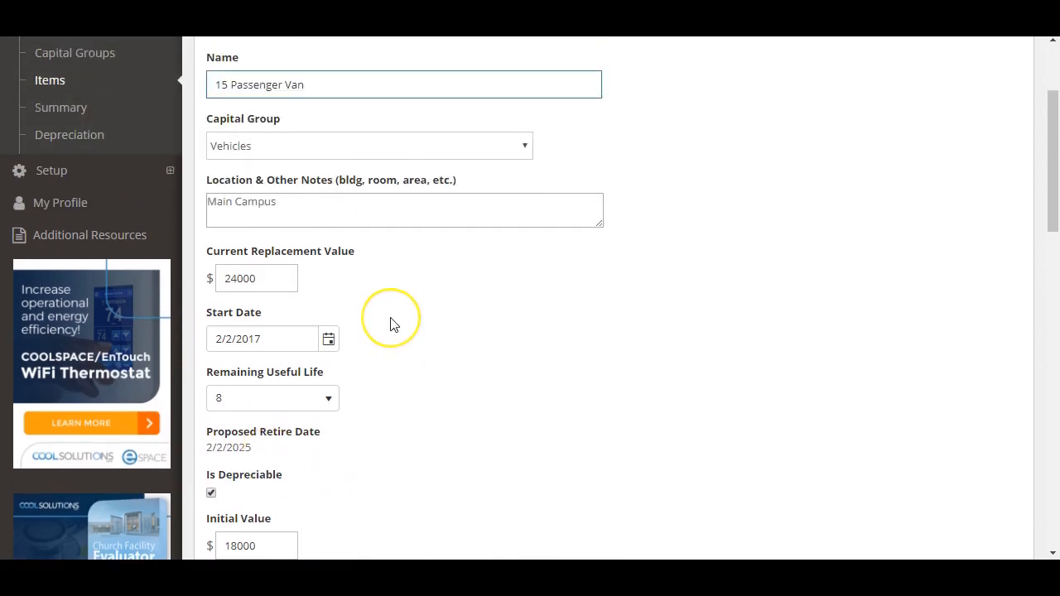
pyautogui.scroll(-3, 393, 323)
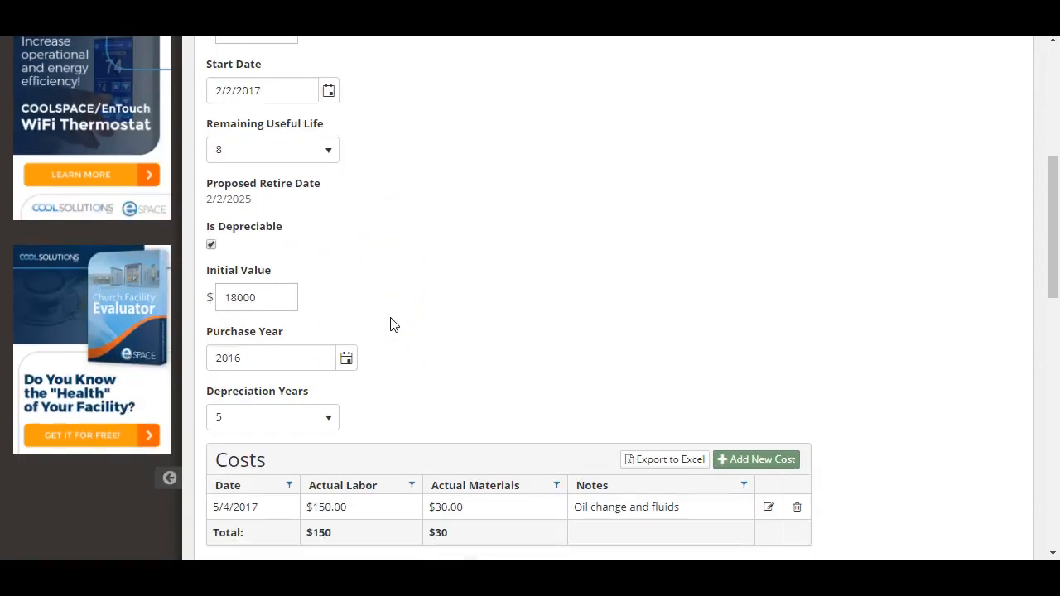
pyautogui.scroll(3, 395, 296)
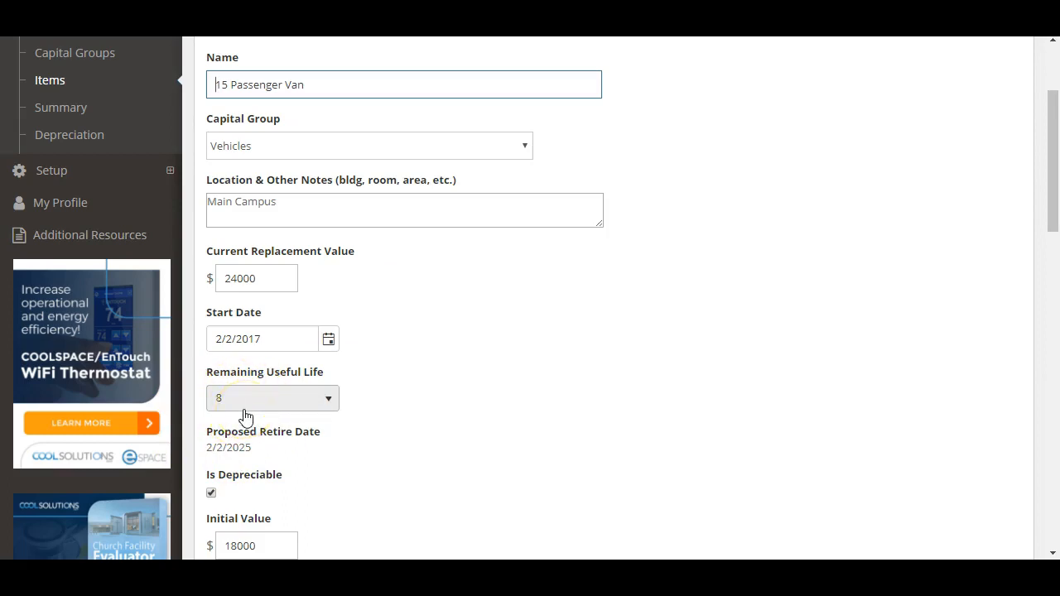
pyautogui.scroll(1, 768, 284)
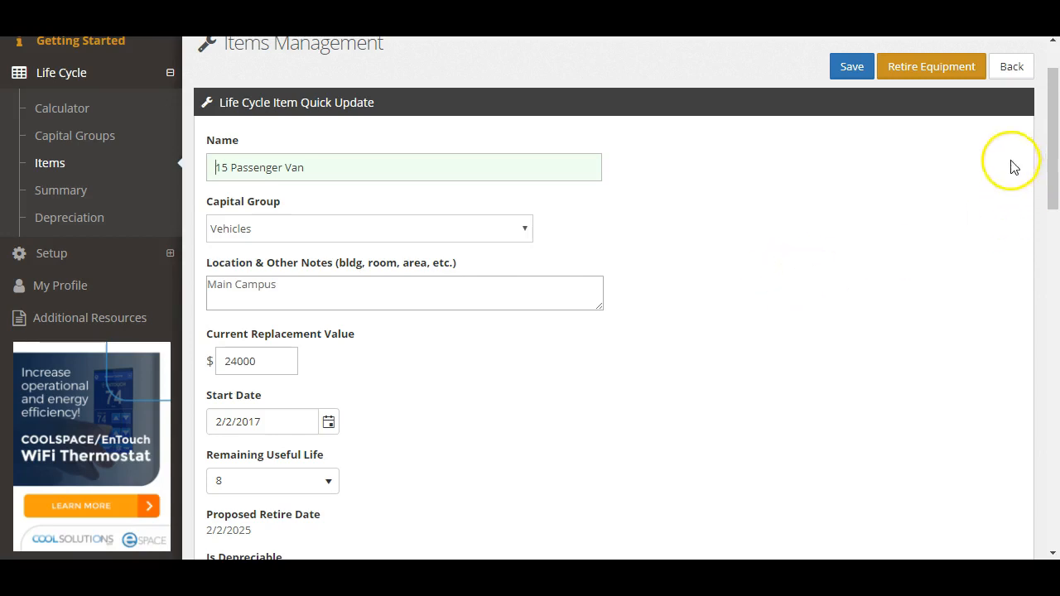
# Retire the 15 Passenger Van as of 7/31/2017 with a new item replacing it, and save the replacement item
pyautogui.click(923, 73)
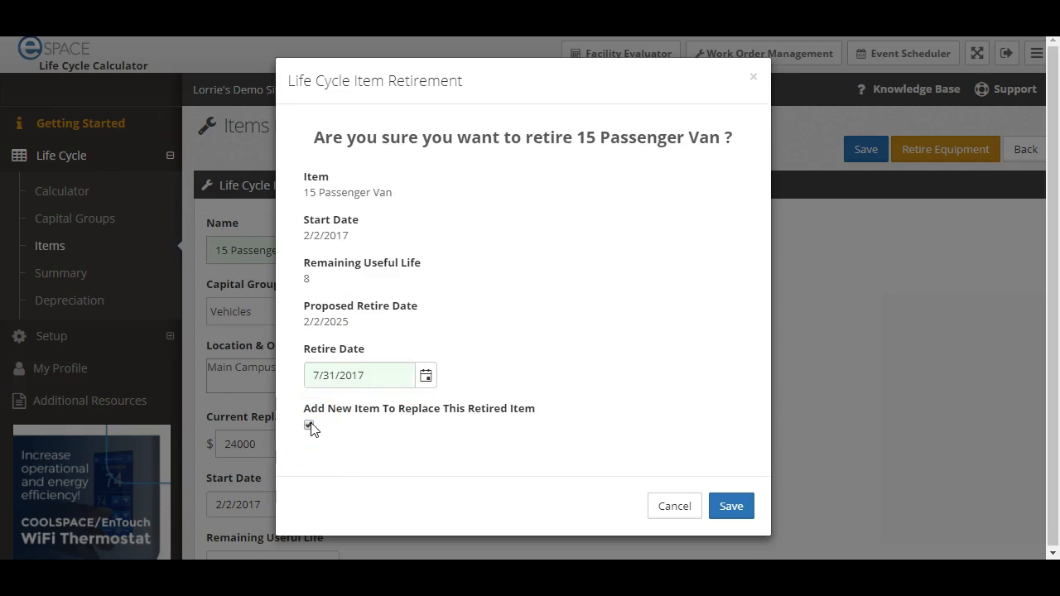
pyautogui.click(739, 511)
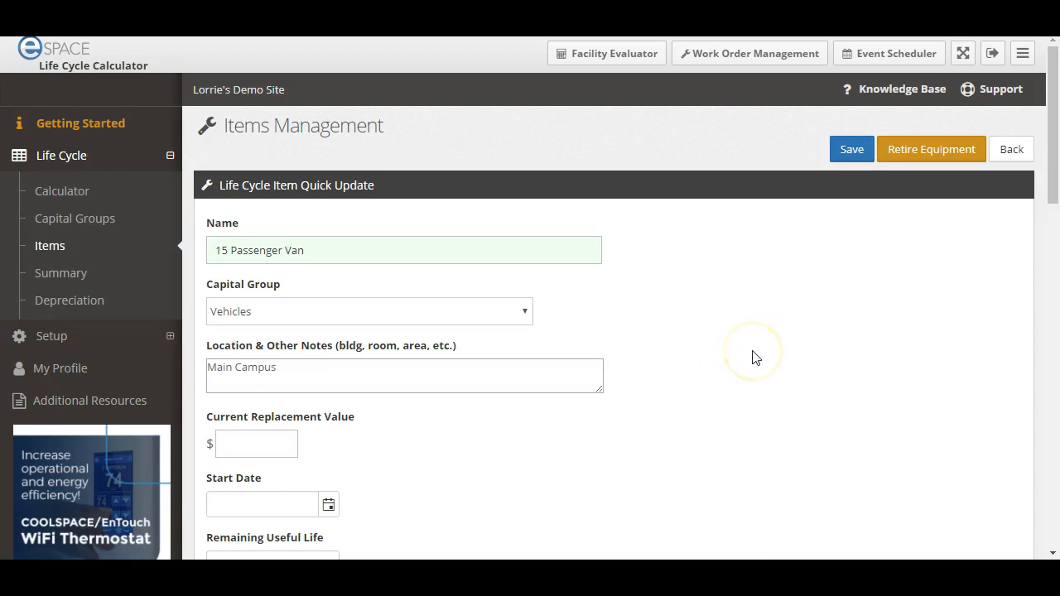
pyautogui.scroll(-2, 390, 265)
pyautogui.scroll(2, 390, 265)
pyautogui.scroll(-2, 320, 377)
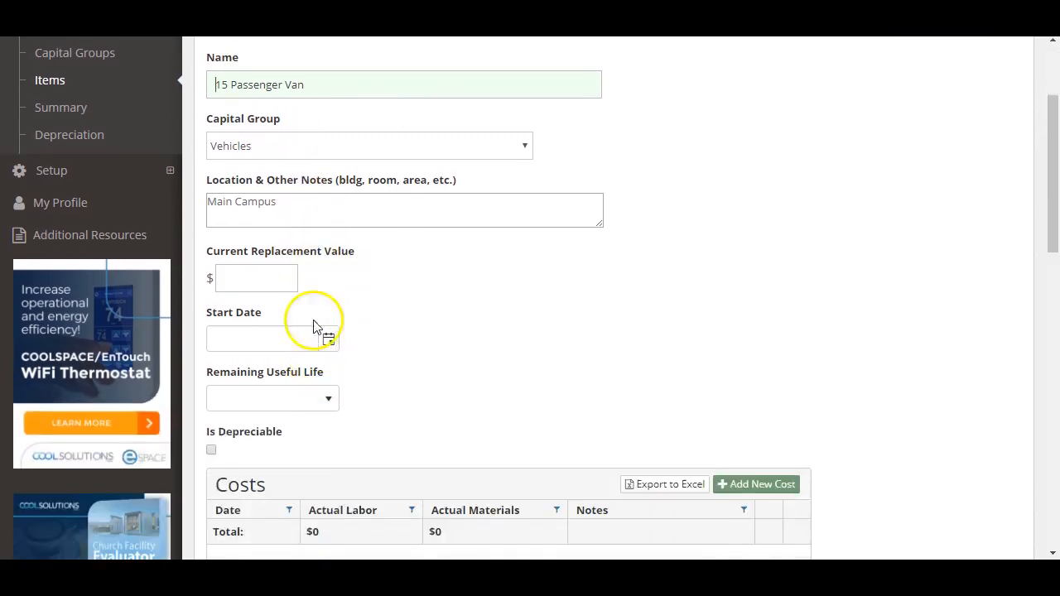
pyautogui.scroll(-15, 499, 119)
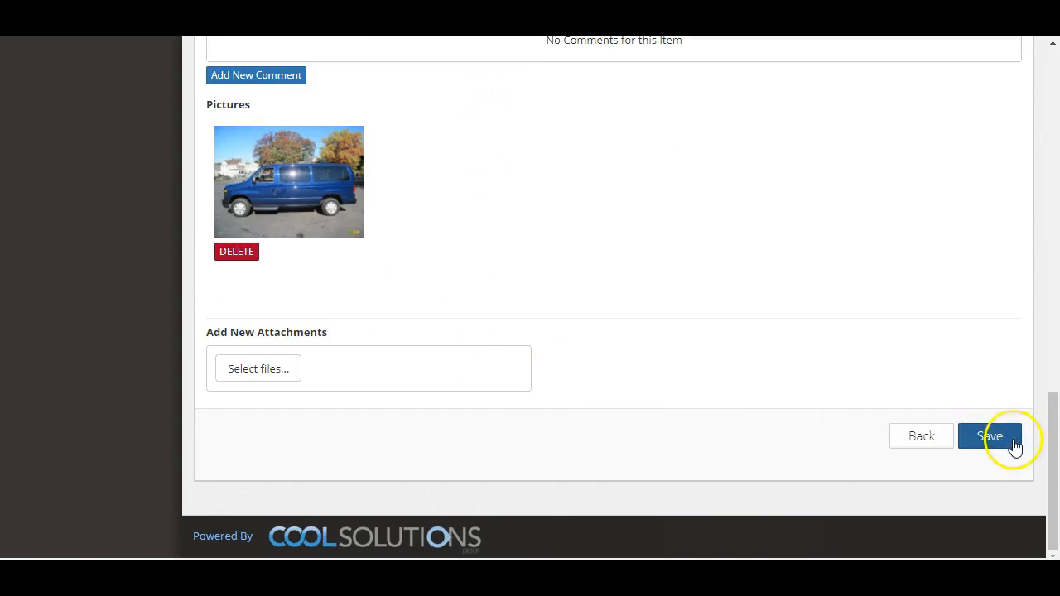
pyautogui.click(994, 439)
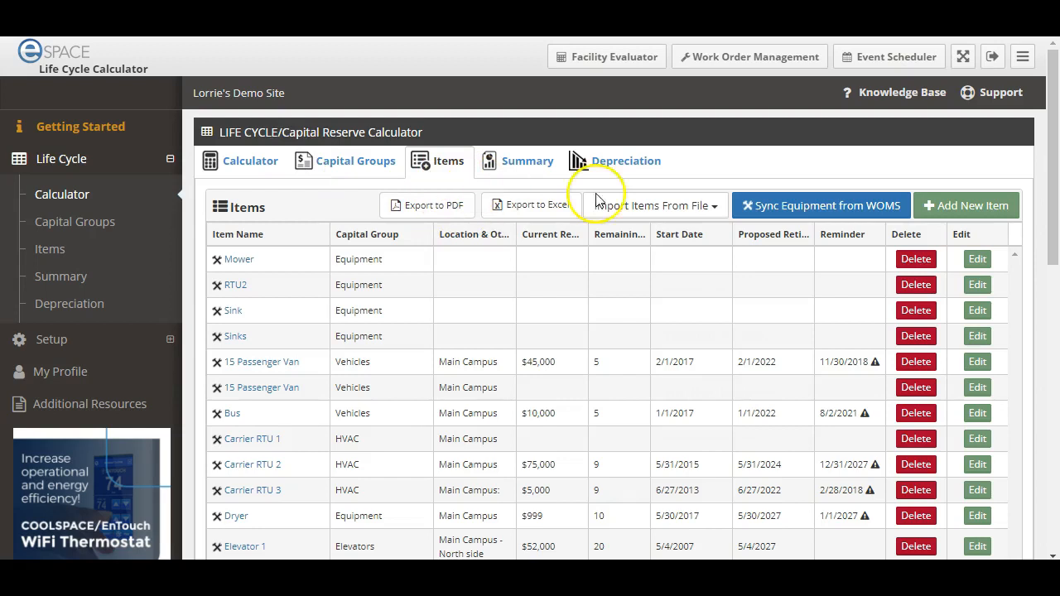
# Show the retired items below the items list and check the retired 15 Passenger Van
pyautogui.scroll(-6, 994, 282)
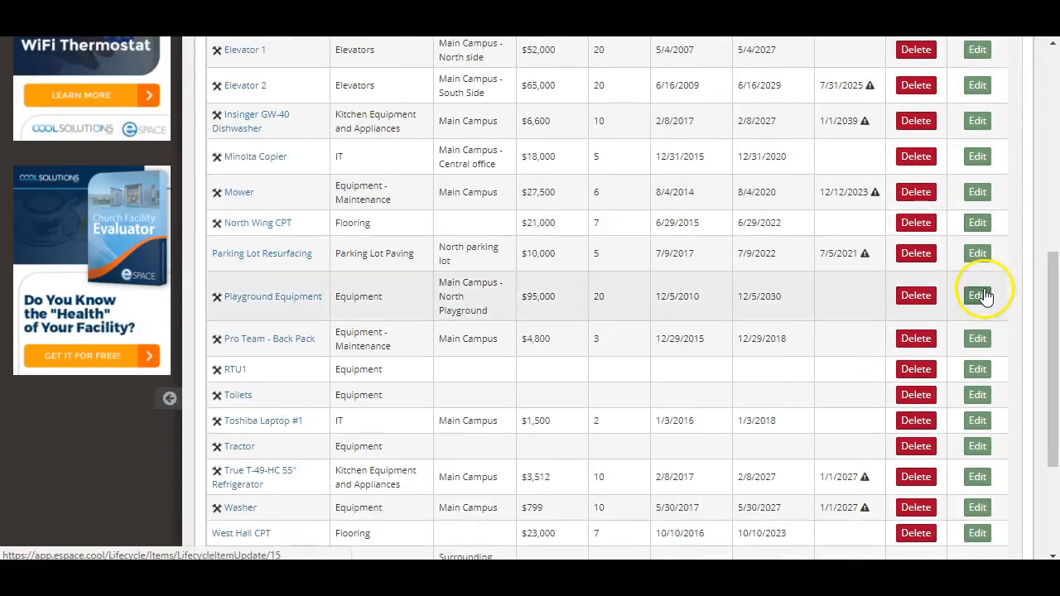
pyautogui.scroll(-3, 983, 296)
pyautogui.click(947, 451)
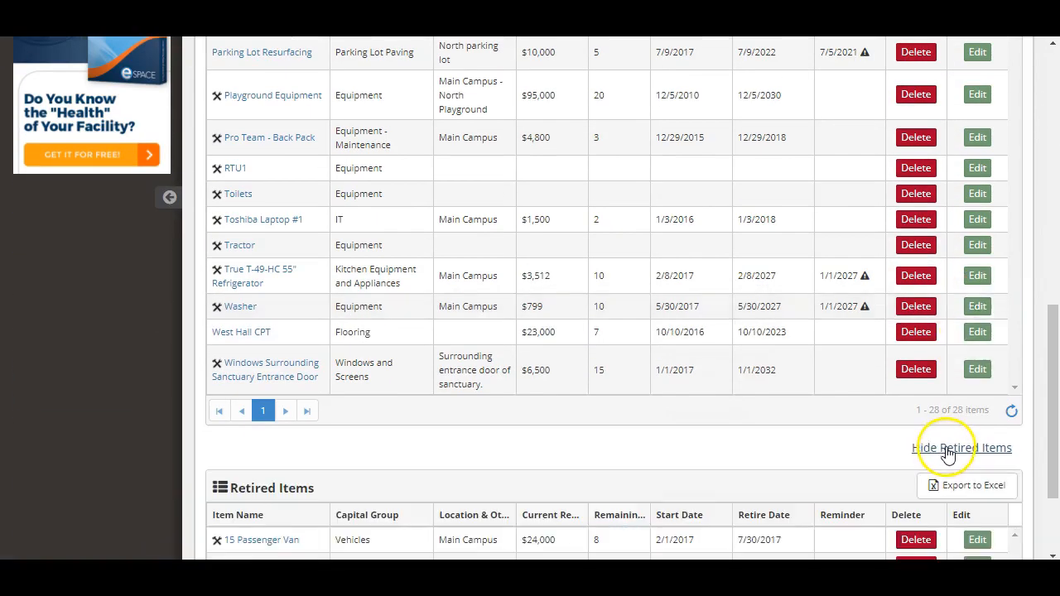
pyautogui.scroll(-2, 943, 426)
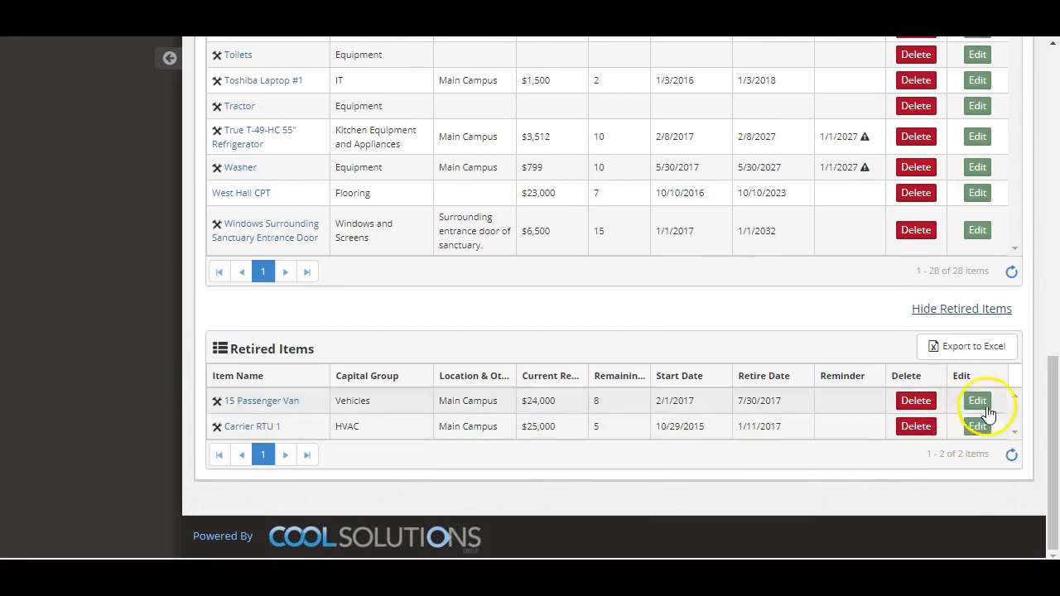
pyautogui.click(977, 401)
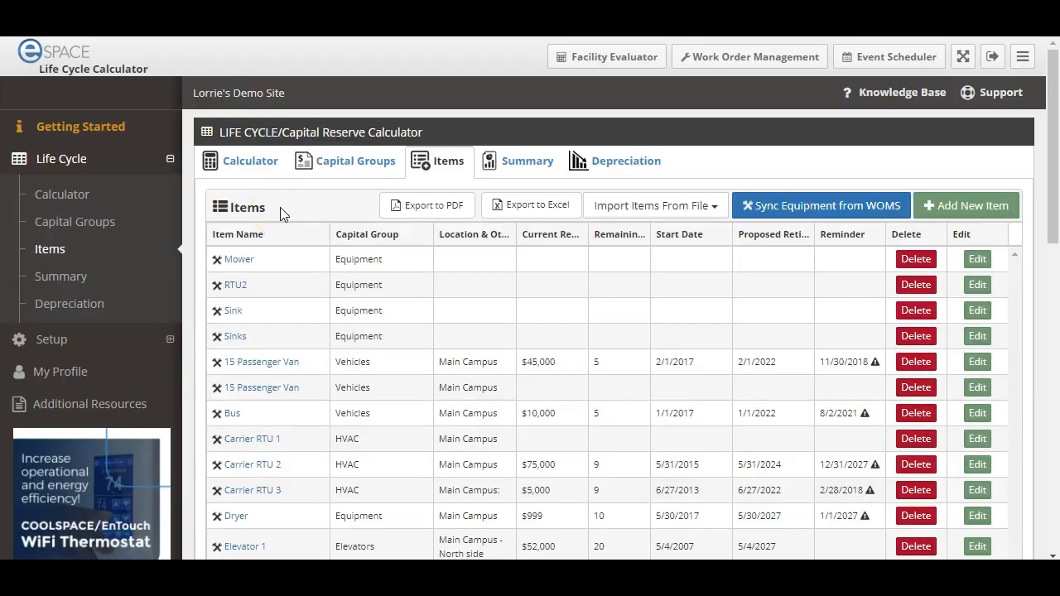
# Look through the items list, open the Carrier RTU 2 item and review its recorded costs
pyautogui.scroll(-5, 280, 211)
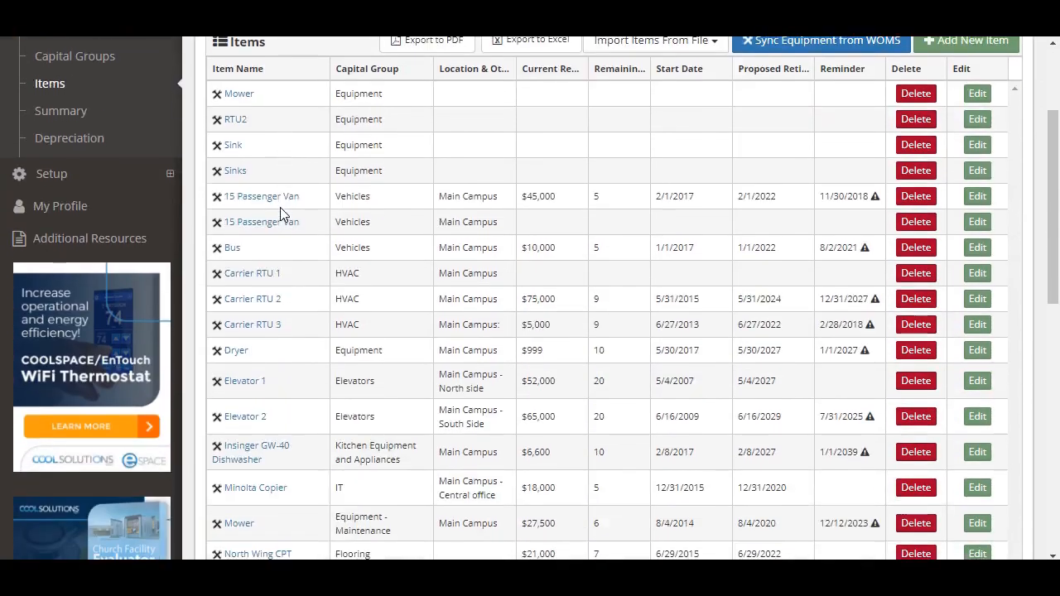
pyautogui.scroll(-2, 278, 240)
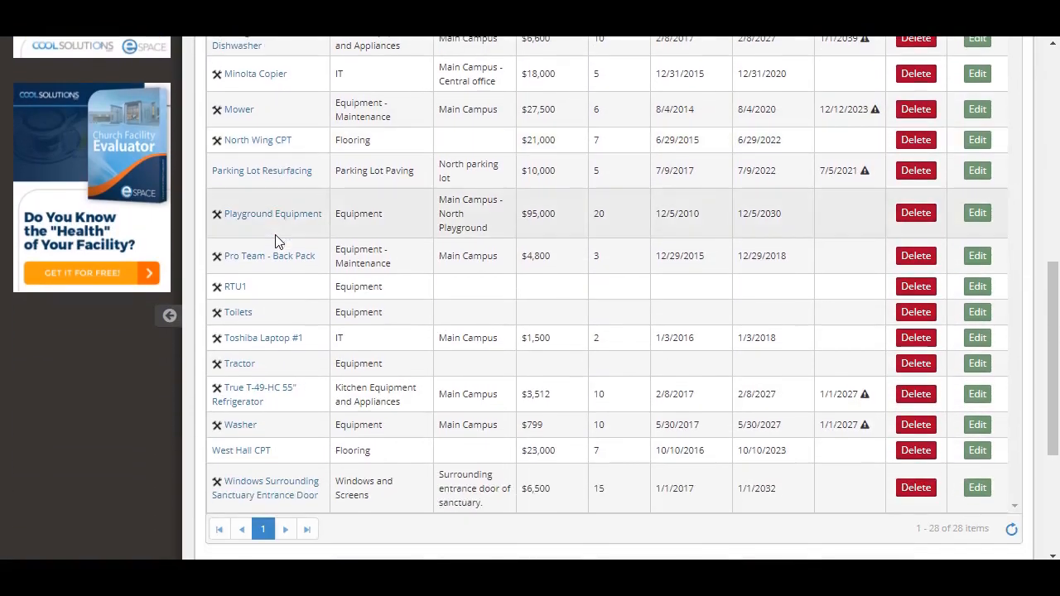
pyautogui.scroll(5, 279, 241)
pyautogui.scroll(2, 278, 240)
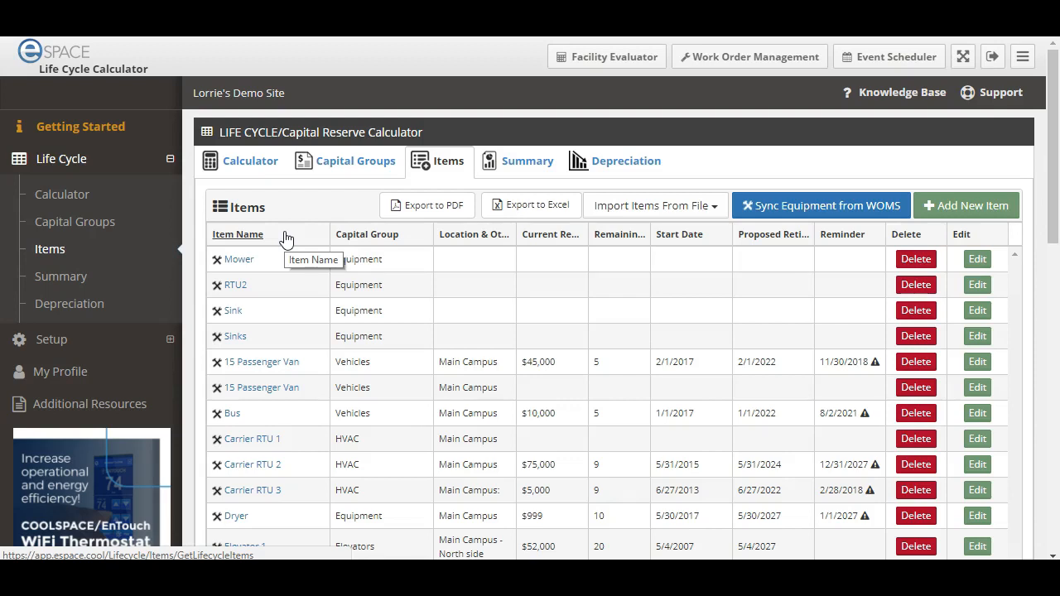
pyautogui.click(257, 470)
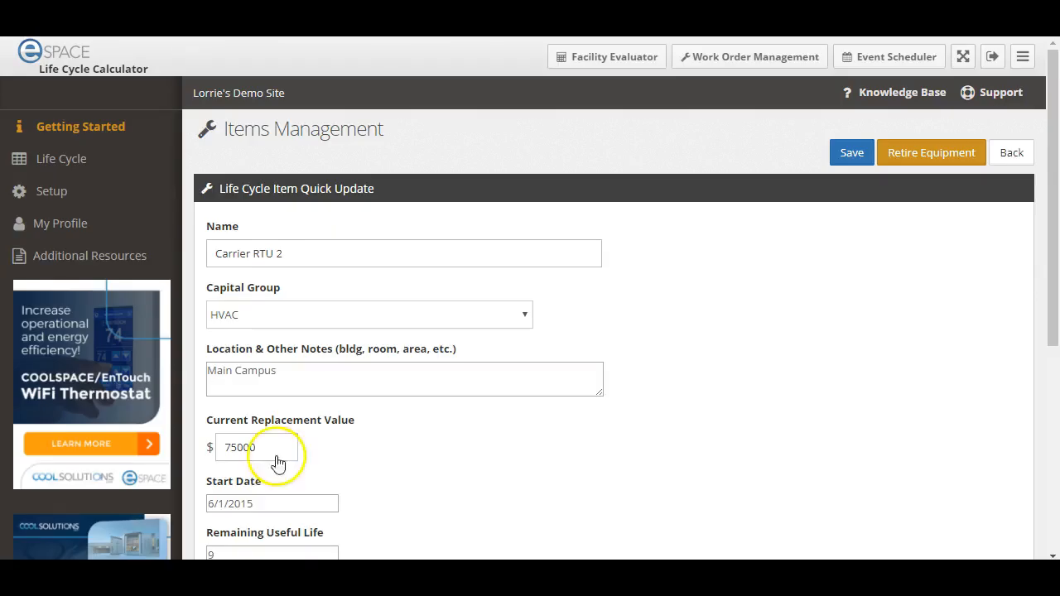
pyautogui.click(450, 291)
pyautogui.scroll(-2, 451, 290)
pyautogui.scroll(-4, 454, 289)
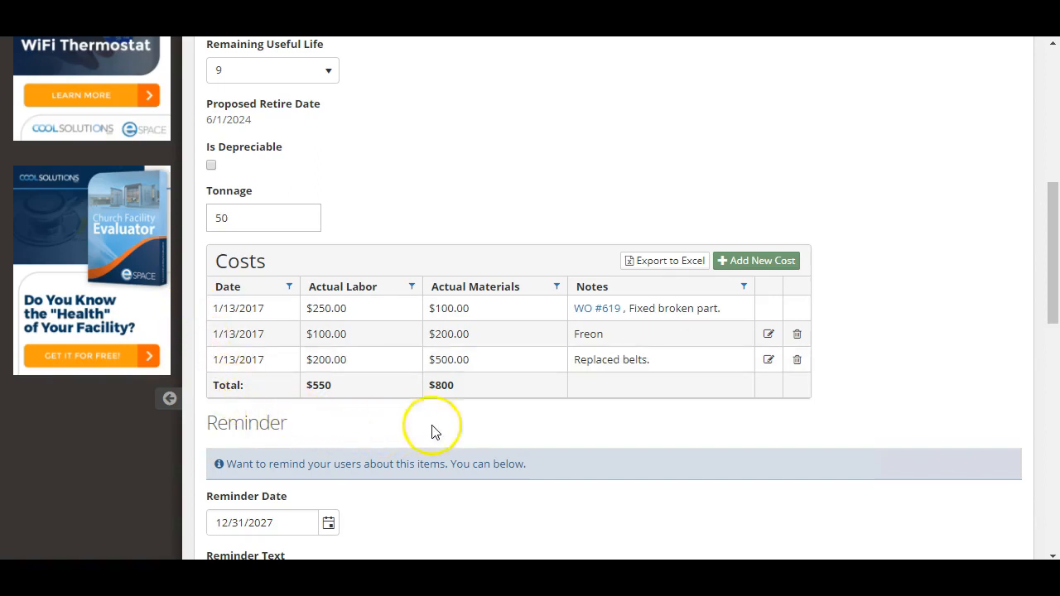
# Add a cost to Carrier RTU 2 with $2.50 labor, $4.00 materials and the note "MERV 8 -2" pleated filter", and save it
pyautogui.click(760, 264)
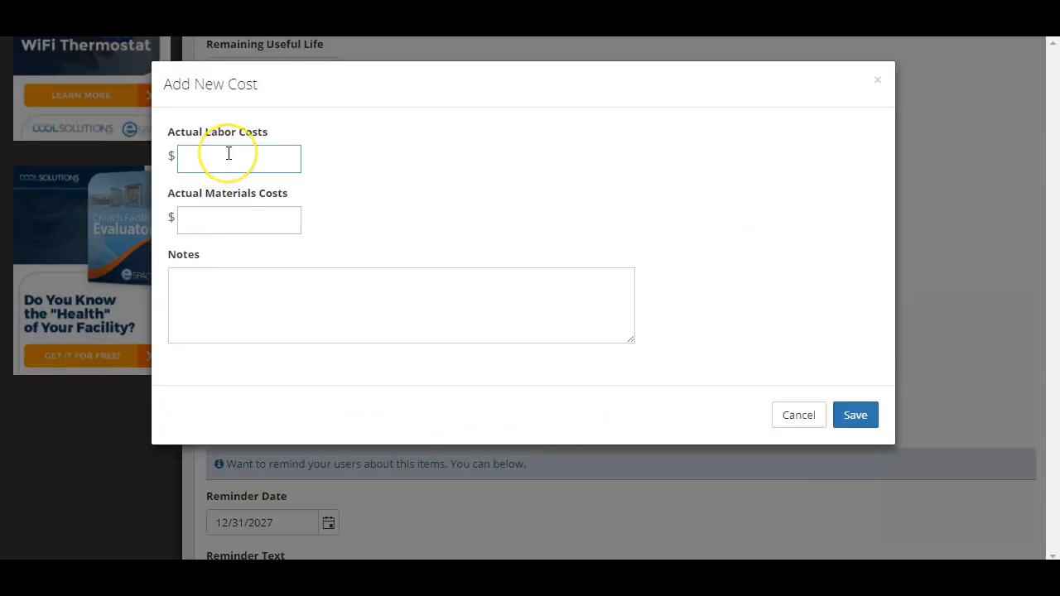
pyautogui.click(203, 222)
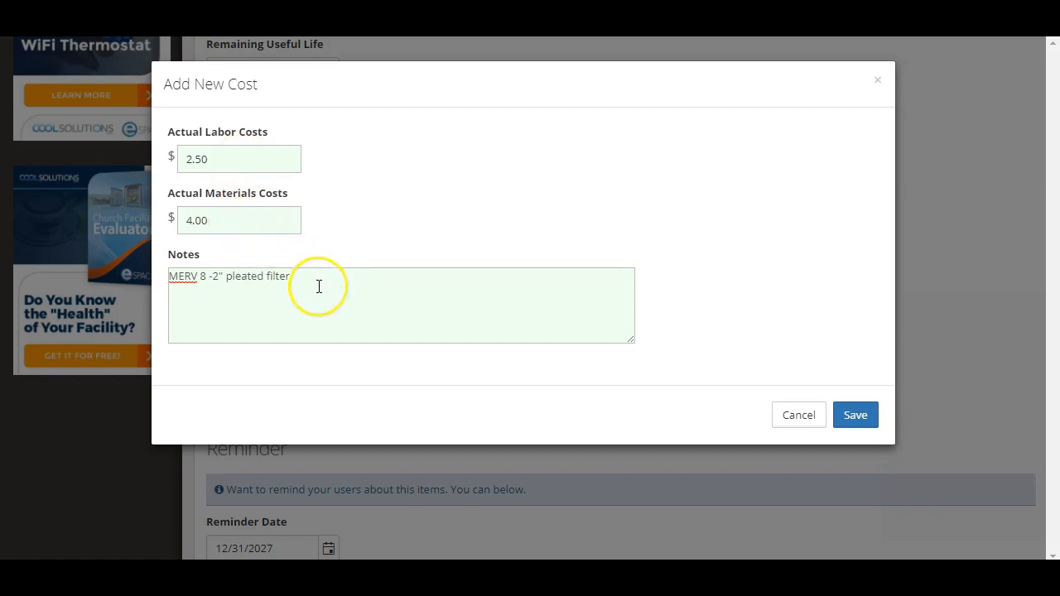
pyautogui.click(854, 415)
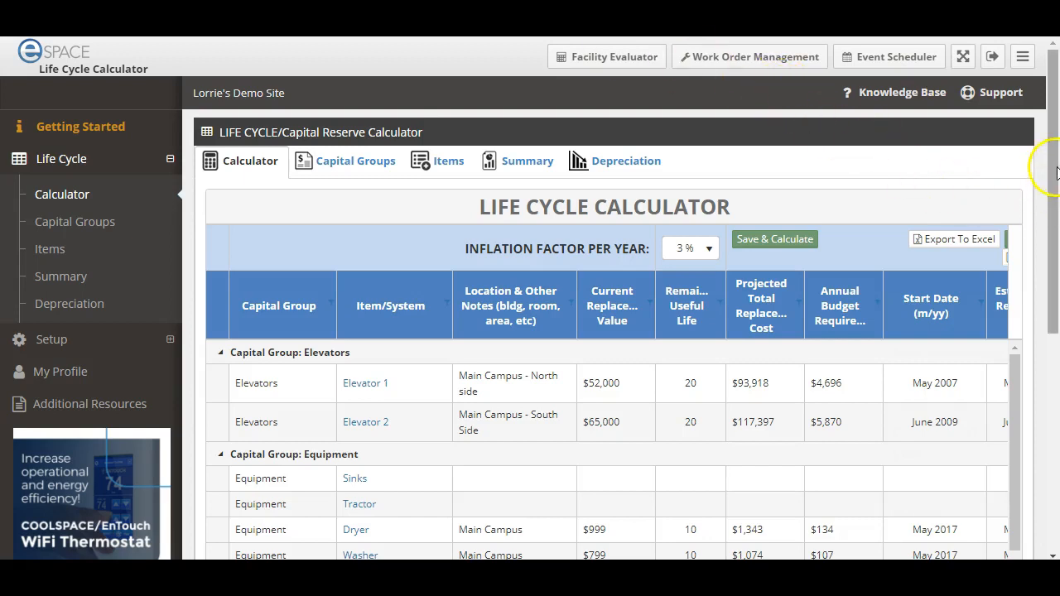
# View the support conversations with eSPACE and close them
pyautogui.click(1012, 101)
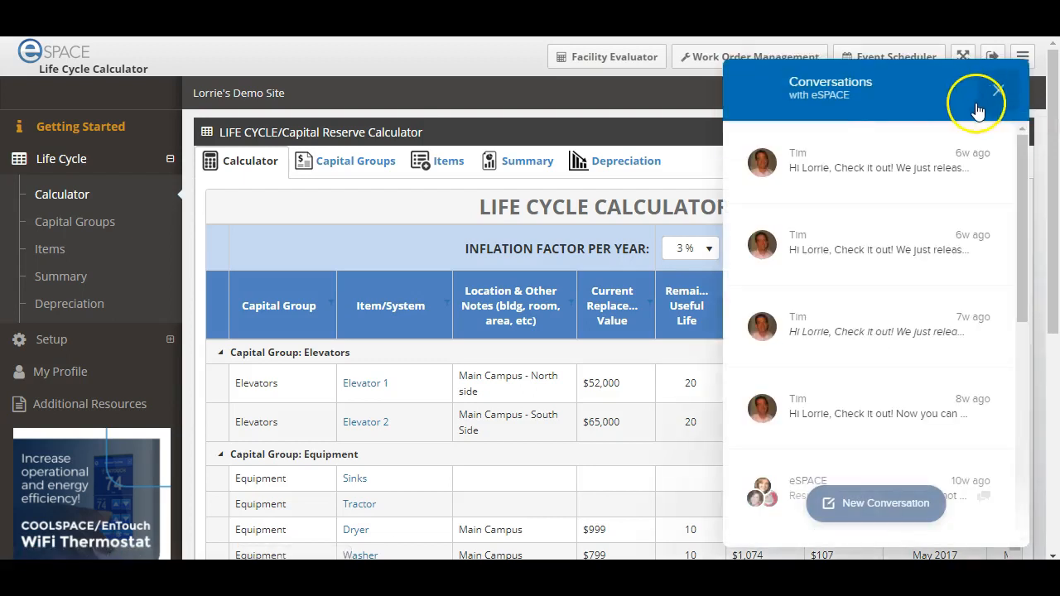
pyautogui.click(997, 92)
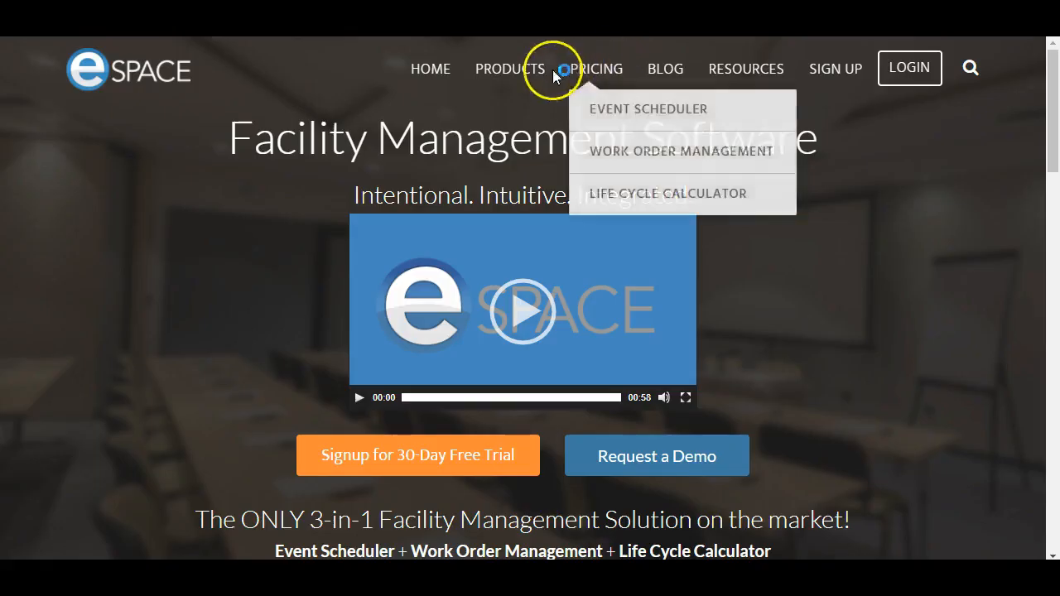
# Switch to the eSPACE website and look over its product list and home page
pyautogui.moveTo(530, 90)
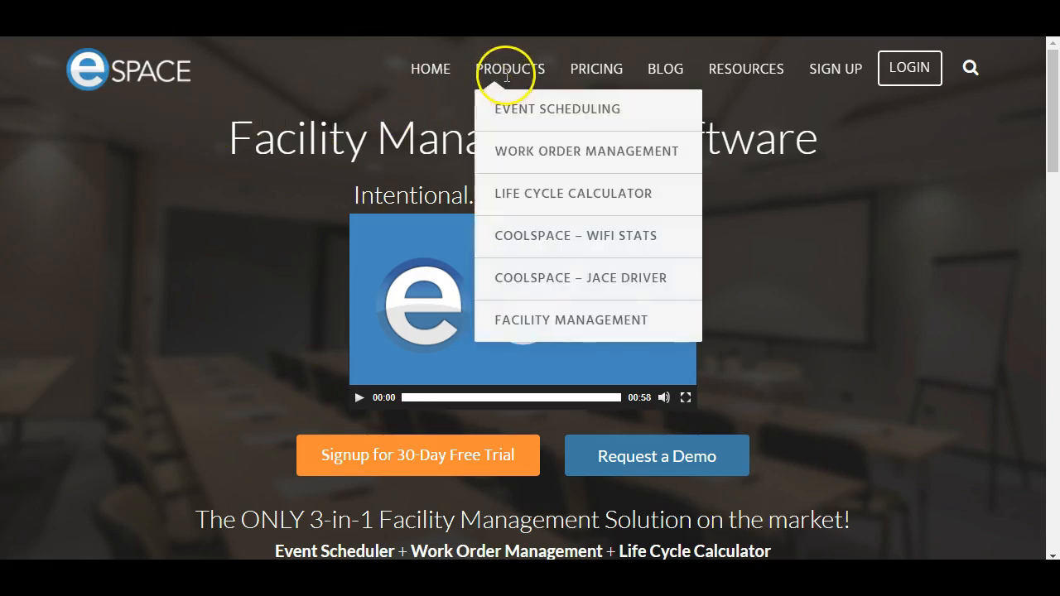
pyautogui.scroll(-3, 793, 282)
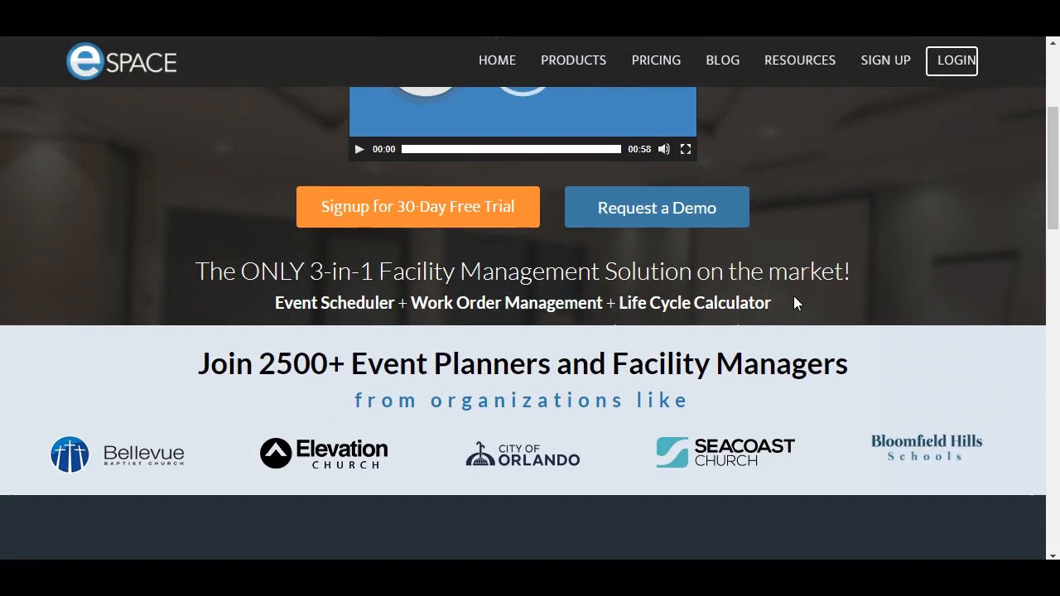
pyautogui.scroll(3, 793, 303)
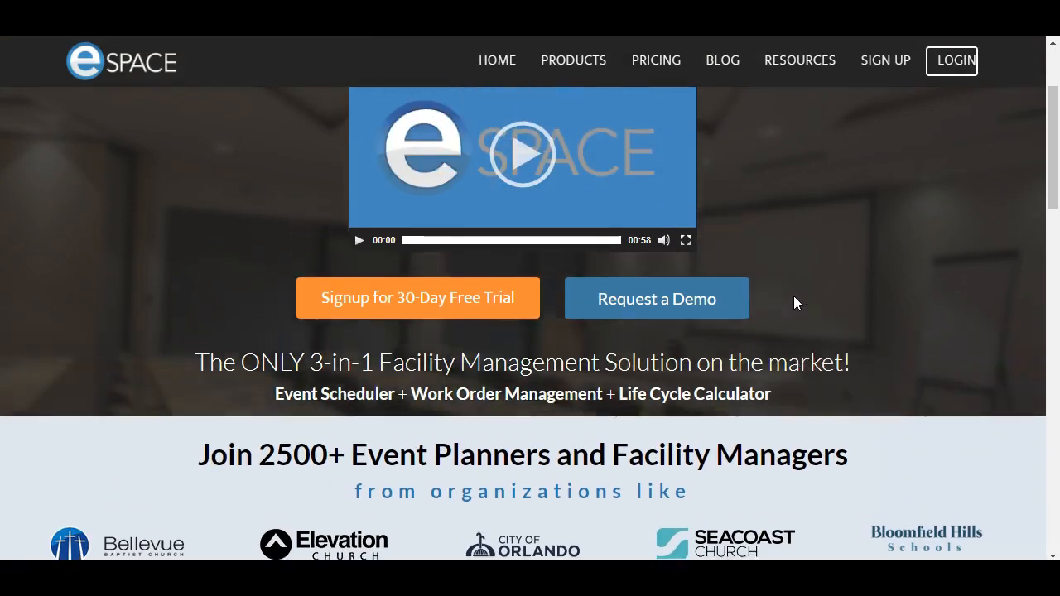